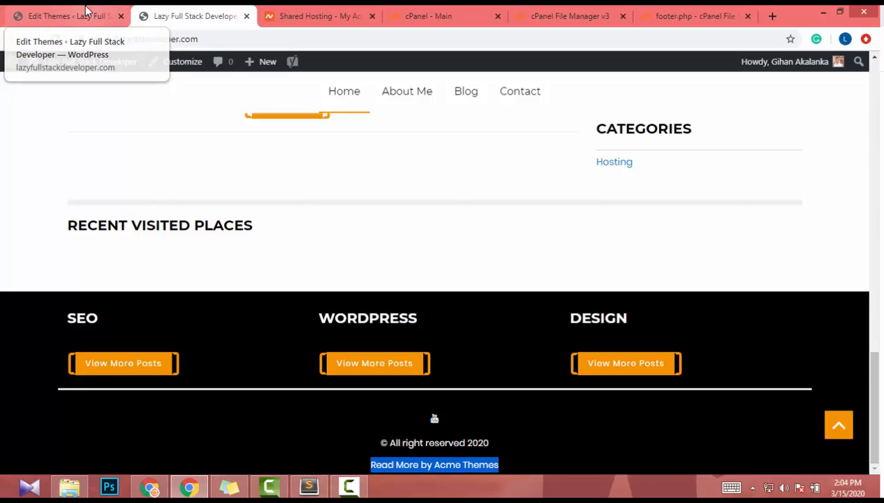
# Step: Open the Read More theme's Theme Footer file (footer.php) in the WordPress theme editor
pyautogui.click(87, 14)
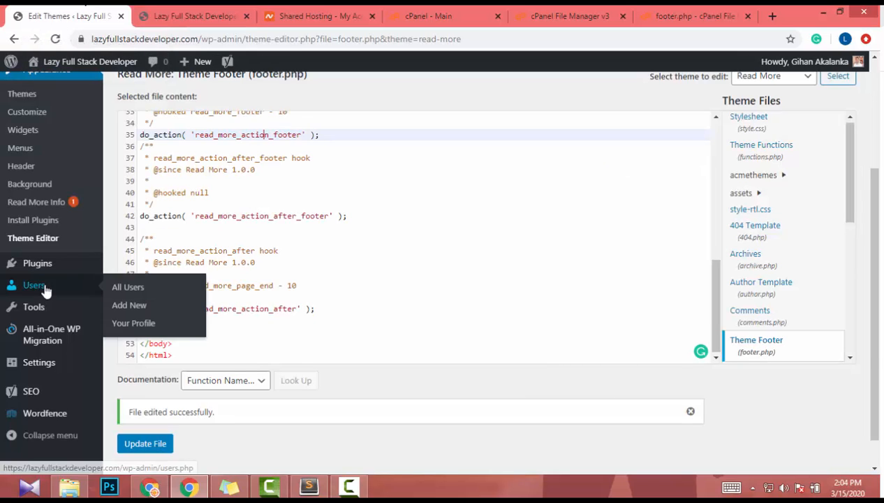
pyautogui.scroll(2, 83, 219)
pyautogui.scroll(-2, 28, 219)
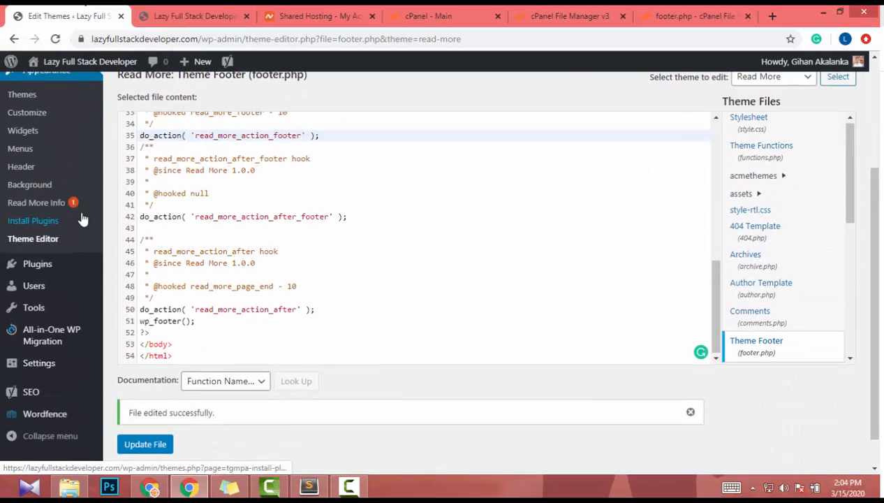
pyautogui.scroll(1, 48, 181)
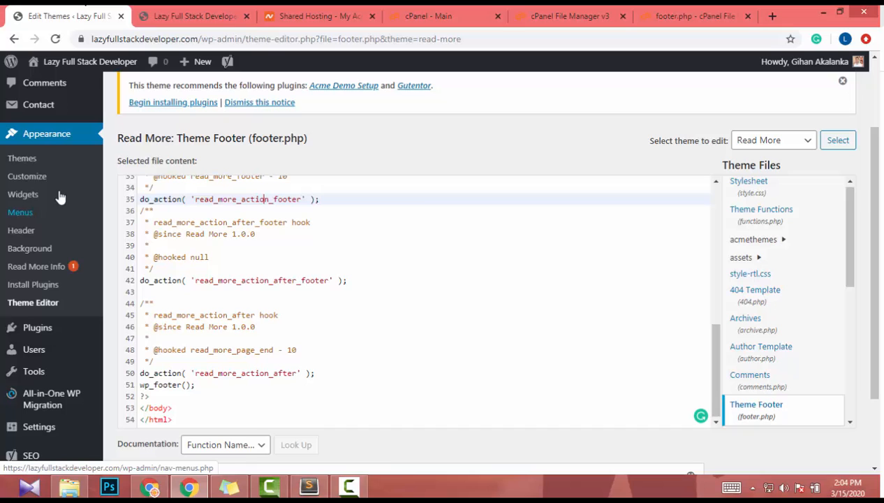
pyautogui.click(14, 304)
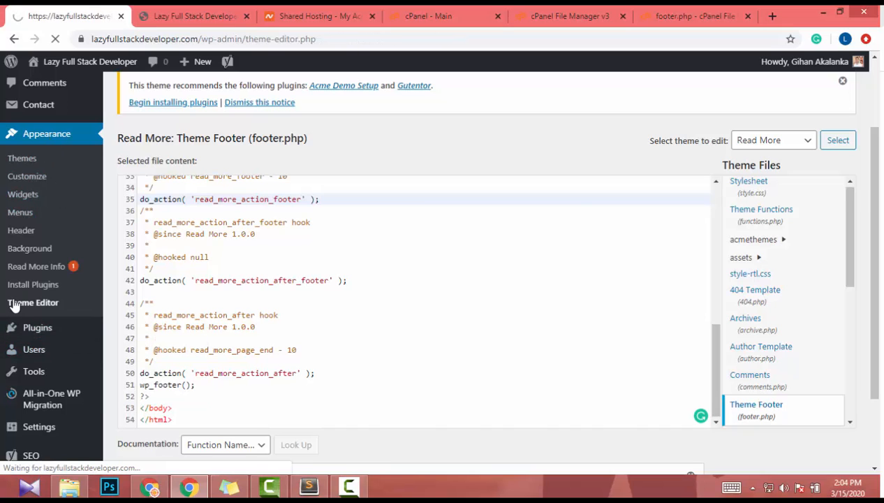
pyautogui.scroll(-3, 769, 337)
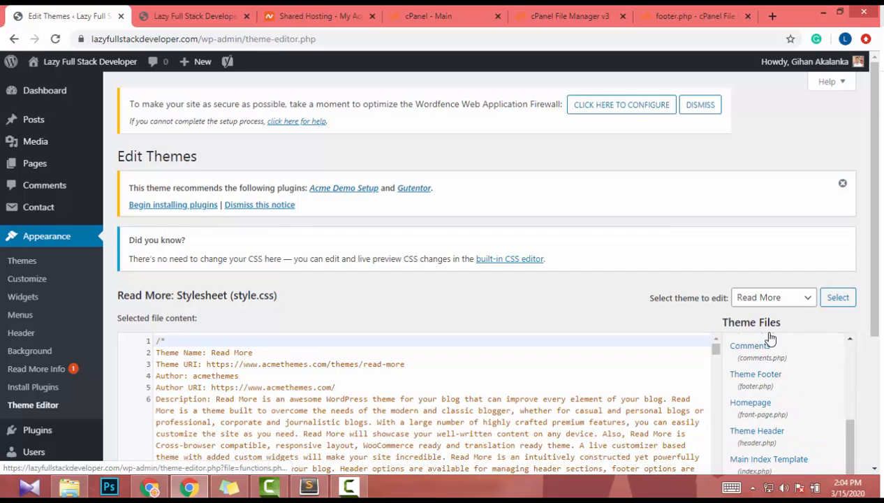
pyautogui.scroll(-8, 661, 227)
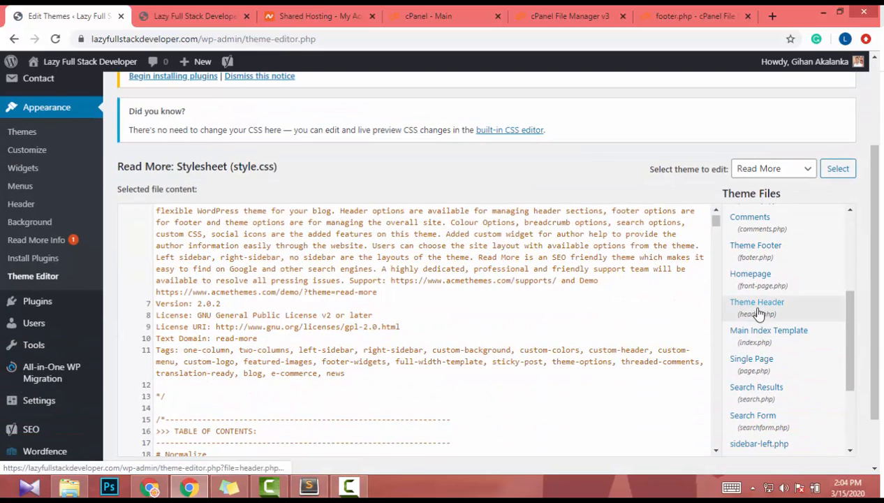
pyautogui.click(776, 261)
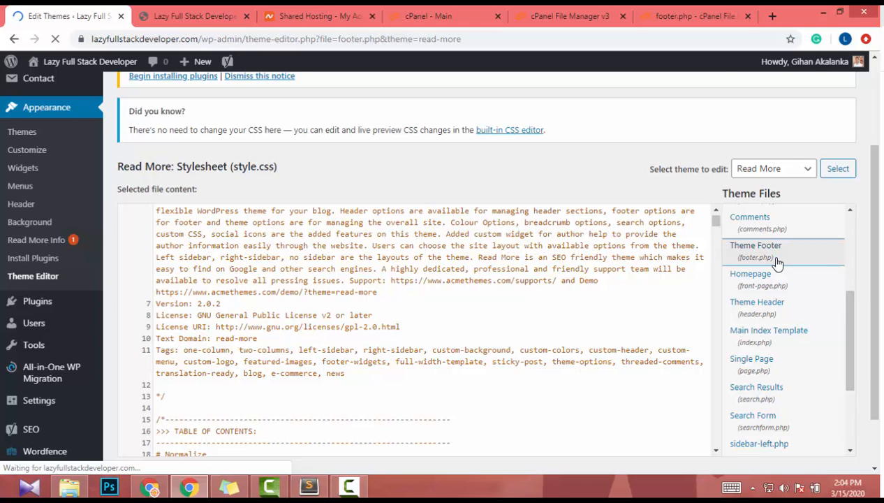
# Step: Examine the hooks in footer.php, especially the do_action call for read_more_action_after_footer
pyautogui.scroll(-6, 375, 274)
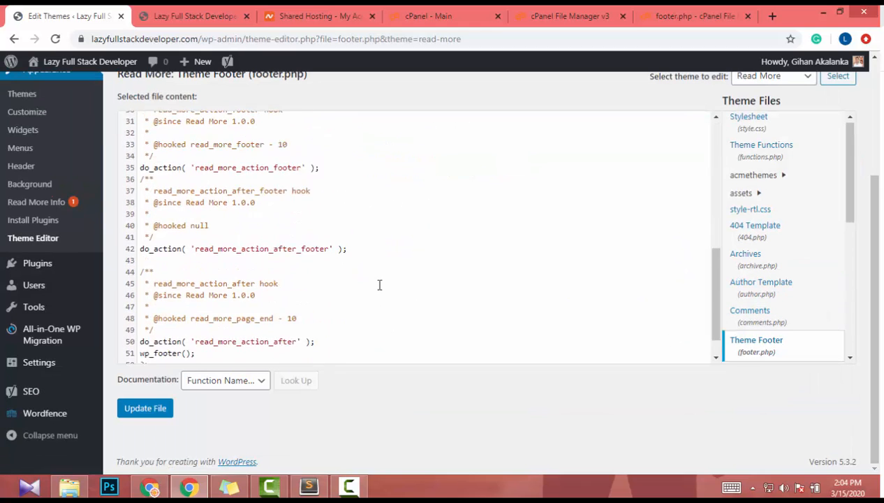
pyautogui.scroll(2, 410, 408)
pyautogui.scroll(-2, 451, 423)
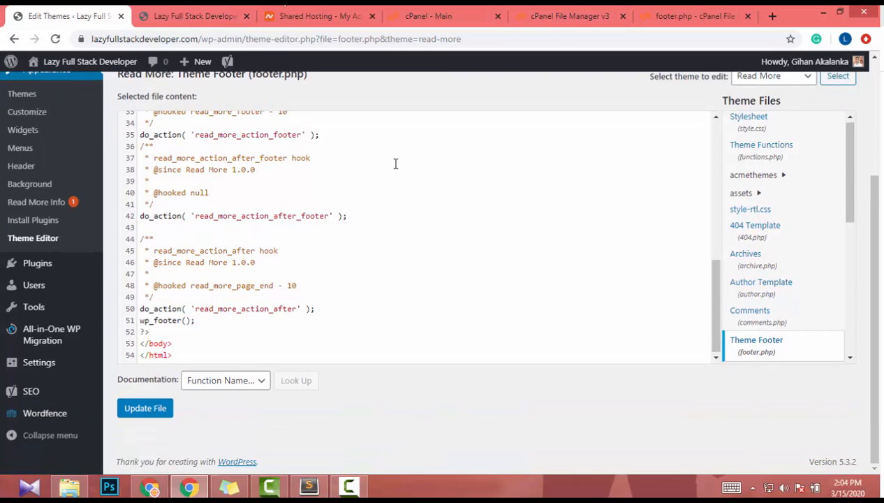
pyautogui.moveTo(372, 226); pyautogui.dragTo(140, 192)
pyautogui.moveTo(339, 275); pyautogui.dragTo(140, 158)
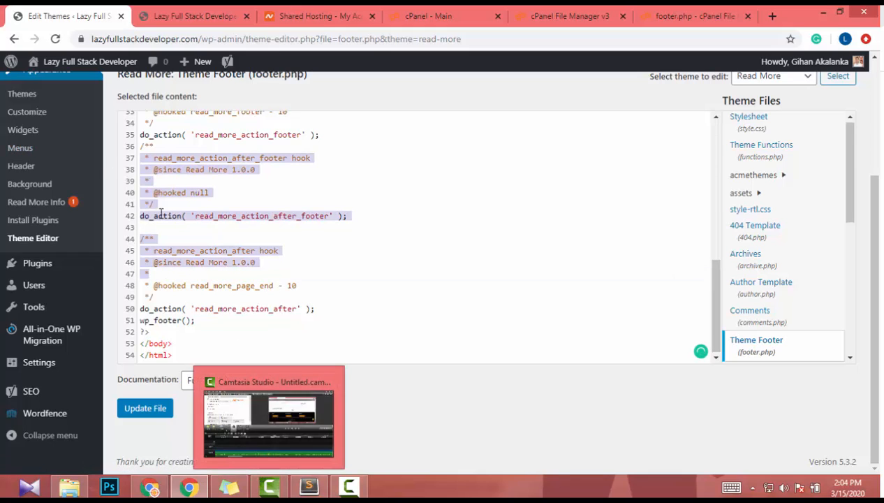
pyautogui.click(371, 217)
pyautogui.scroll(1, 374, 231)
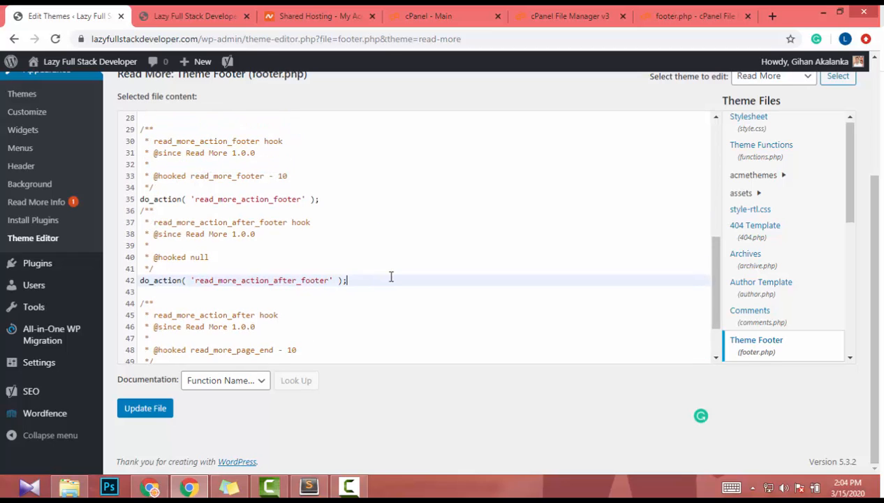
pyautogui.moveTo(391, 277); pyautogui.dragTo(133, 286)
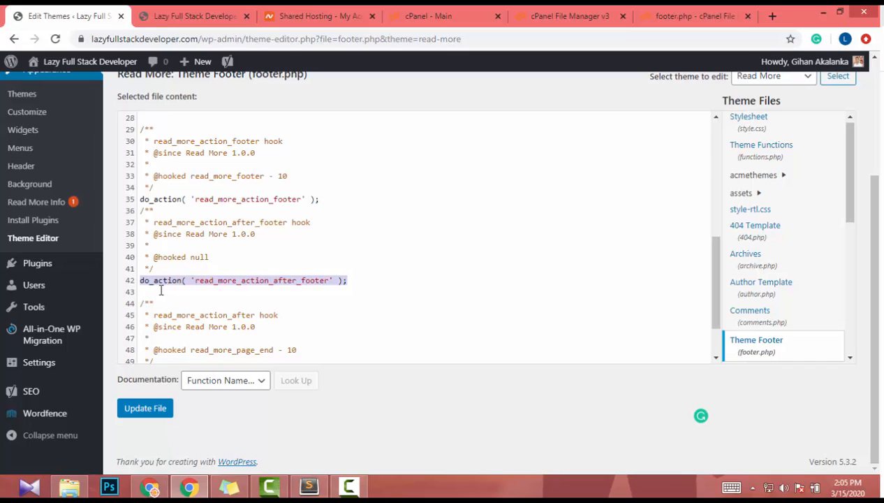
pyautogui.scroll(5, 317, 296)
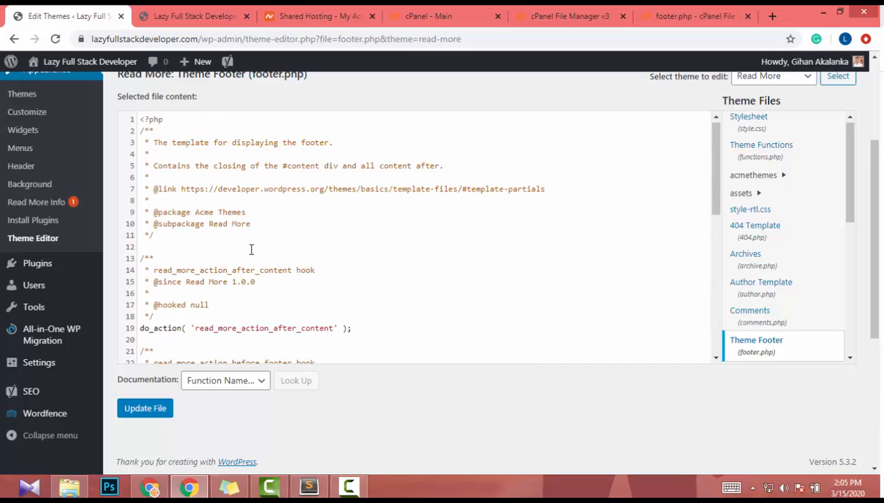
pyautogui.scroll(-6, 198, 231)
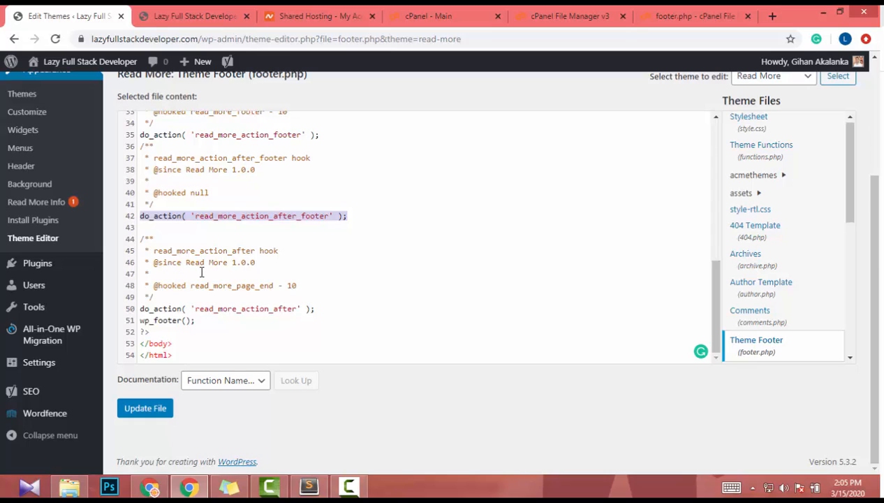
# Step: Compare the "Read More by Acme Themes" credit in the live site's footer with the code in footer.php
pyautogui.moveTo(175, 489)
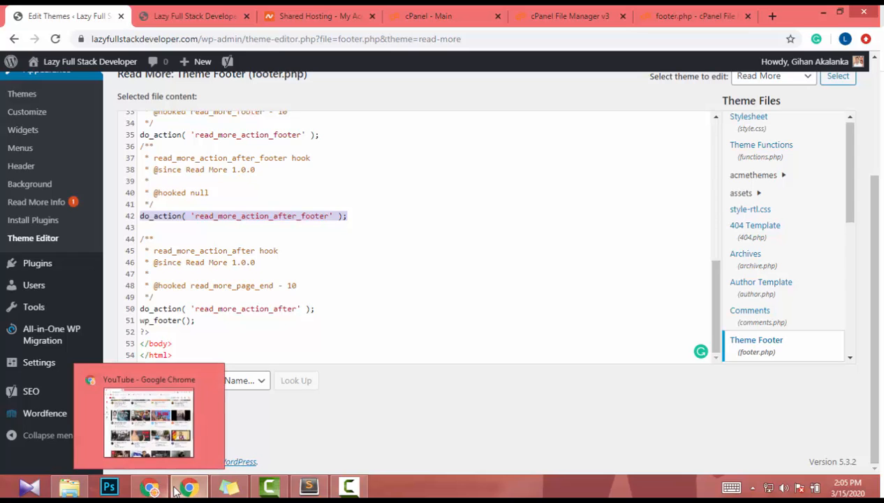
pyautogui.click(185, 16)
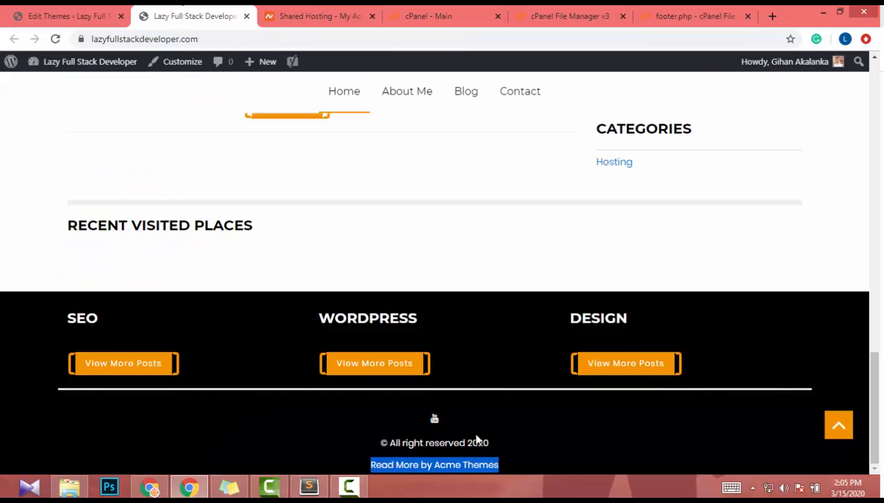
pyautogui.click(354, 457)
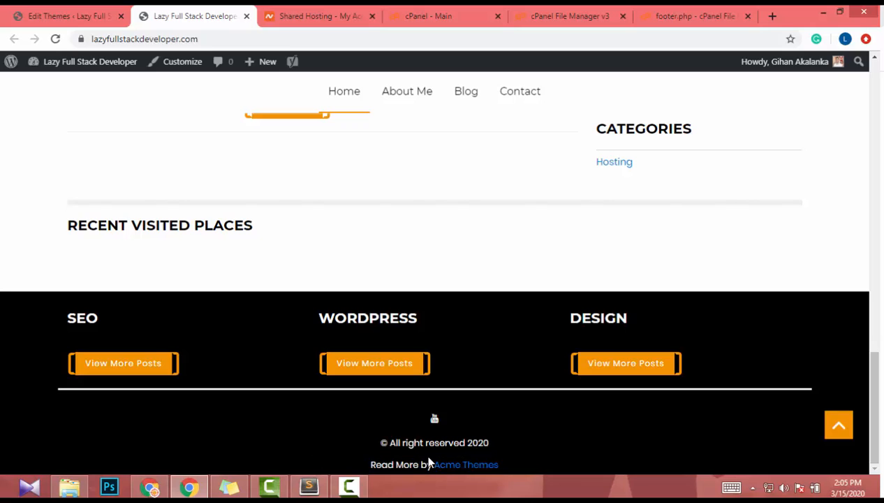
pyautogui.moveTo(367, 462); pyautogui.dragTo(553, 461)
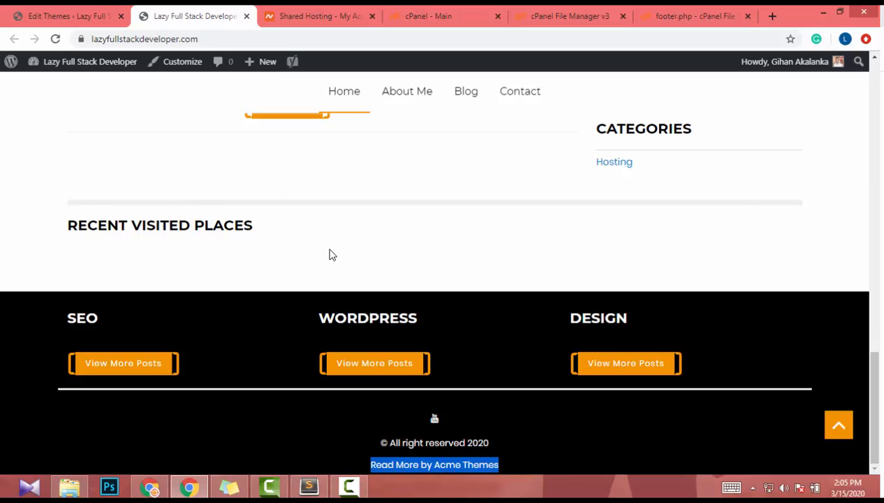
pyautogui.click(85, 14)
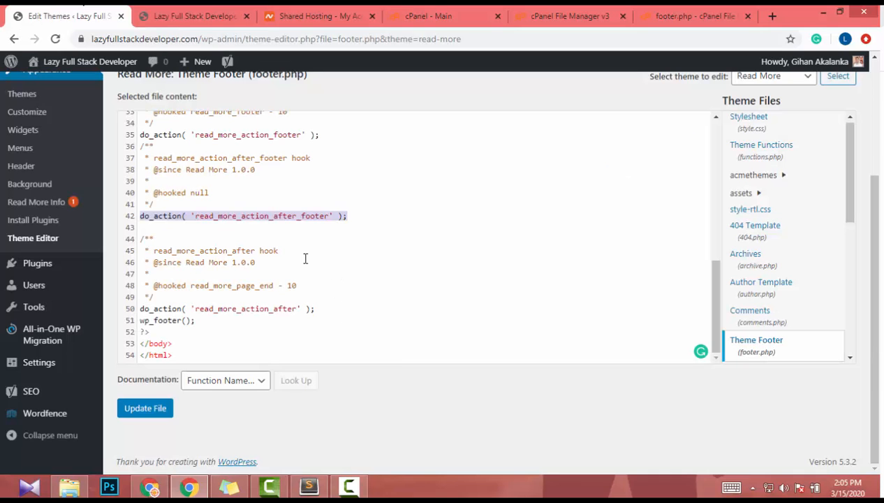
pyautogui.scroll(1, 305, 258)
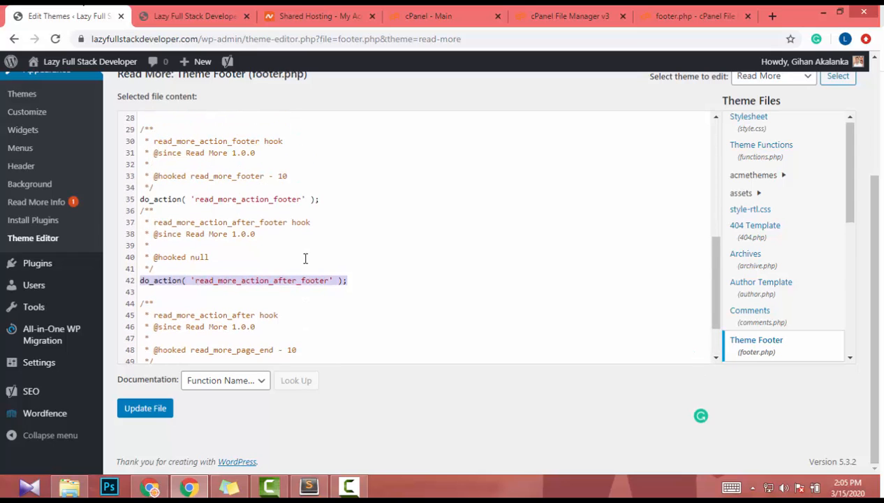
pyautogui.click(305, 258)
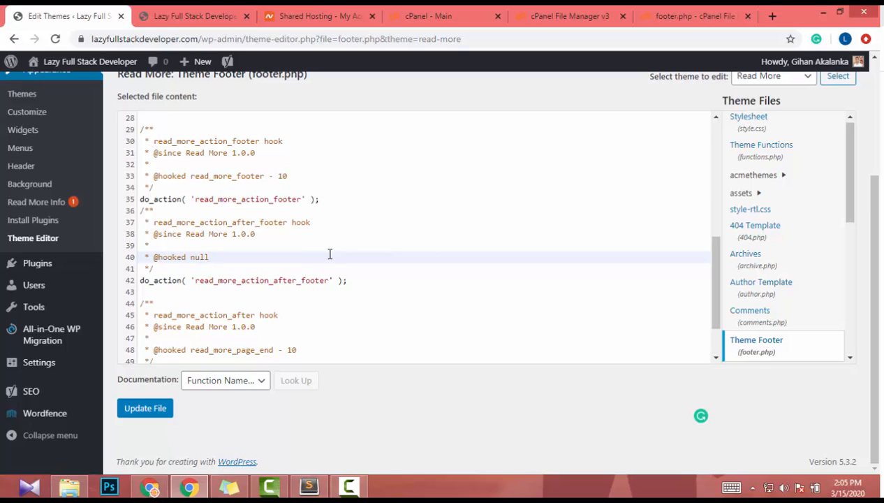
# Step: Open the wp-content/themes folder of lazyfullstackdeveloper.com inside public_html in the cPanel File Manager
pyautogui.click(421, 12)
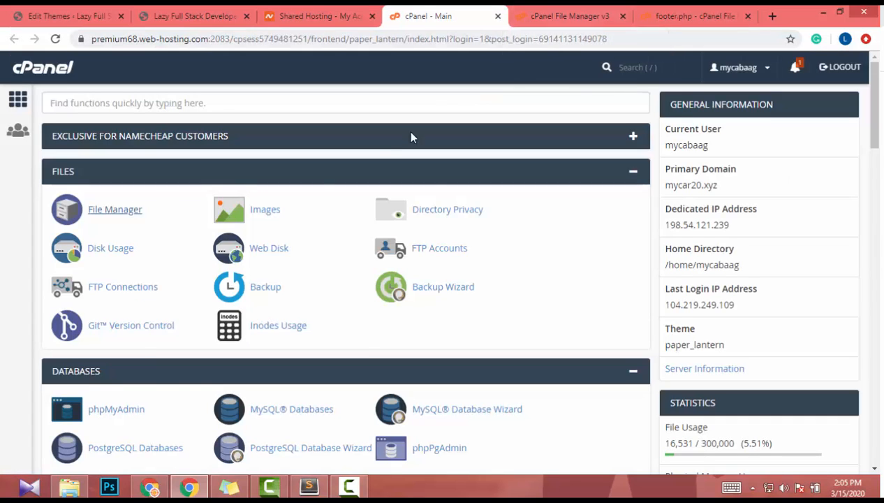
pyautogui.click(116, 210)
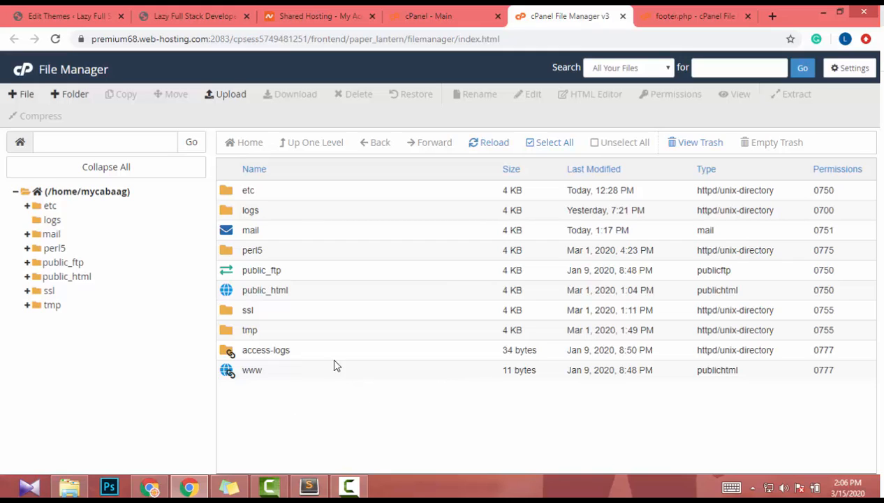
pyautogui.doubleClick(230, 293)
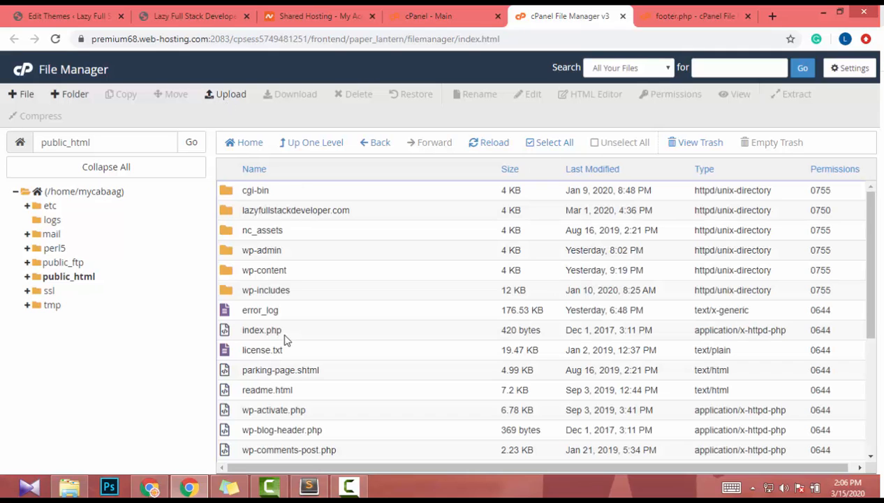
pyautogui.doubleClick(232, 213)
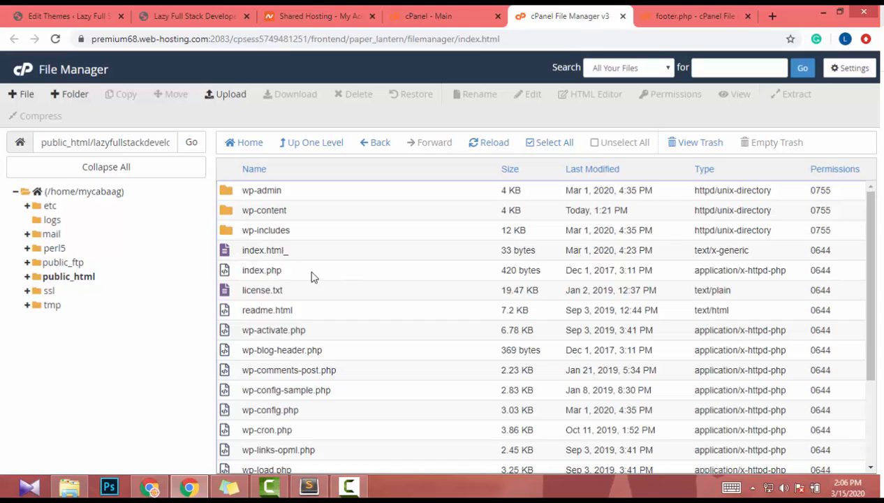
pyautogui.doubleClick(227, 217)
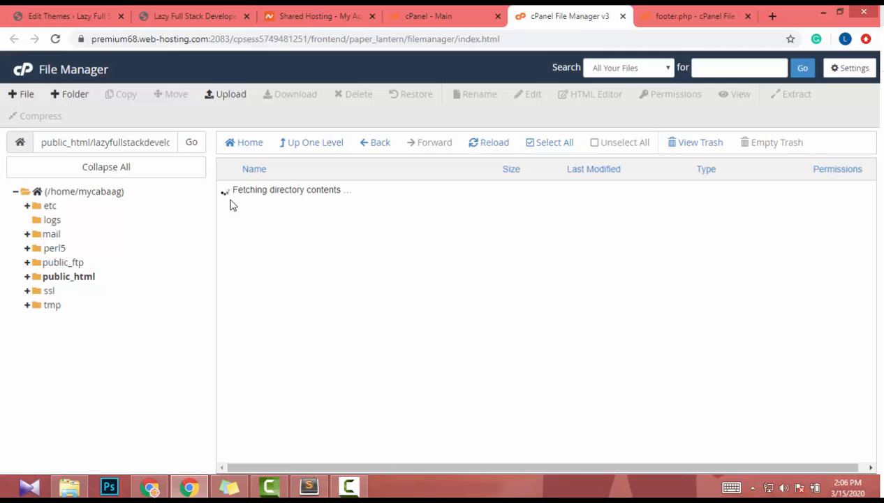
pyautogui.click(289, 144)
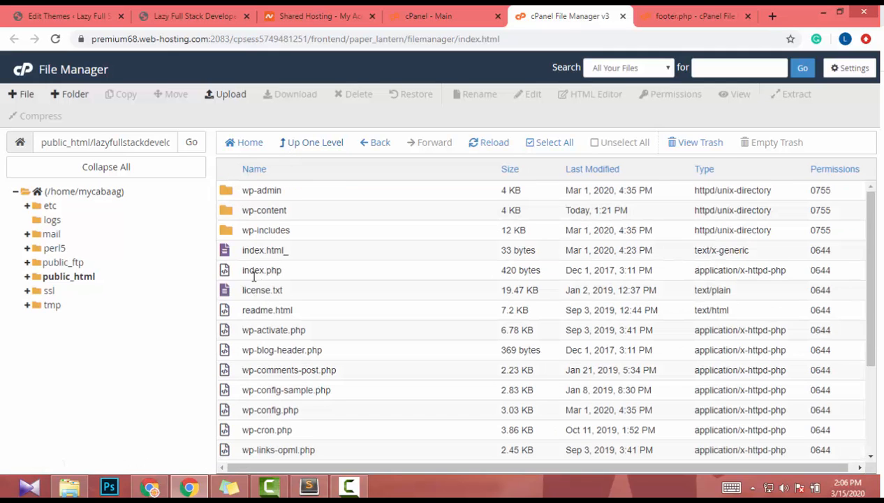
pyautogui.doubleClick(227, 217)
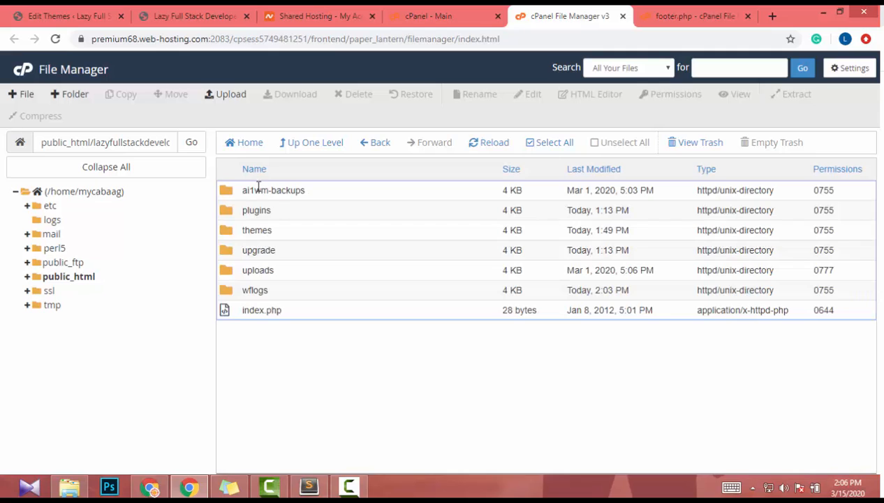
pyautogui.doubleClick(225, 230)
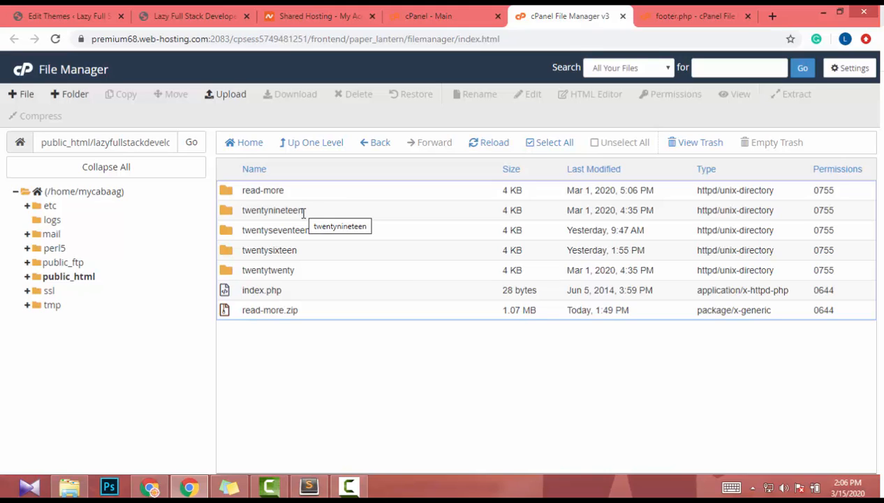
# Step: Locate the read-more.zip archive and select the read-more theme folder in the themes directory
pyautogui.click(231, 195)
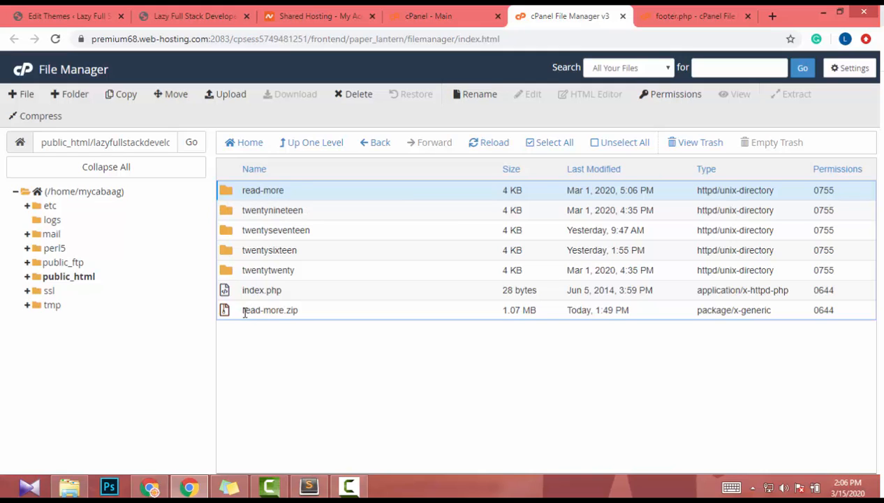
pyautogui.click(222, 314)
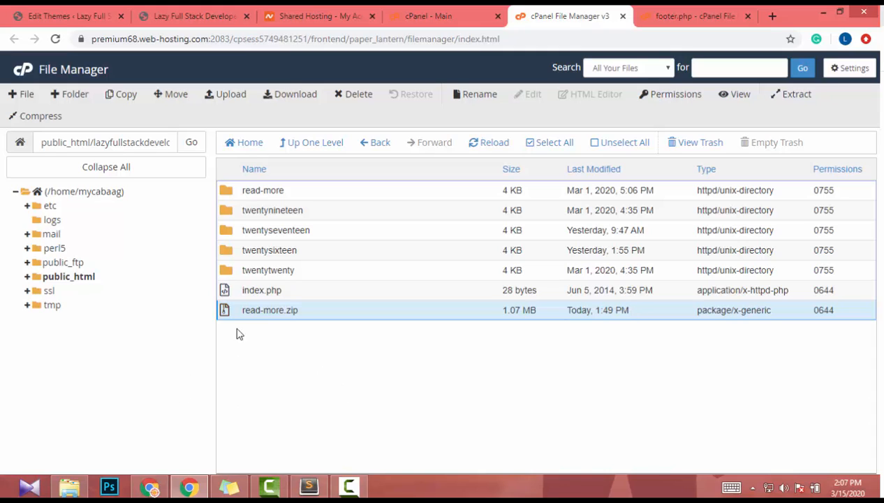
pyautogui.click(245, 194)
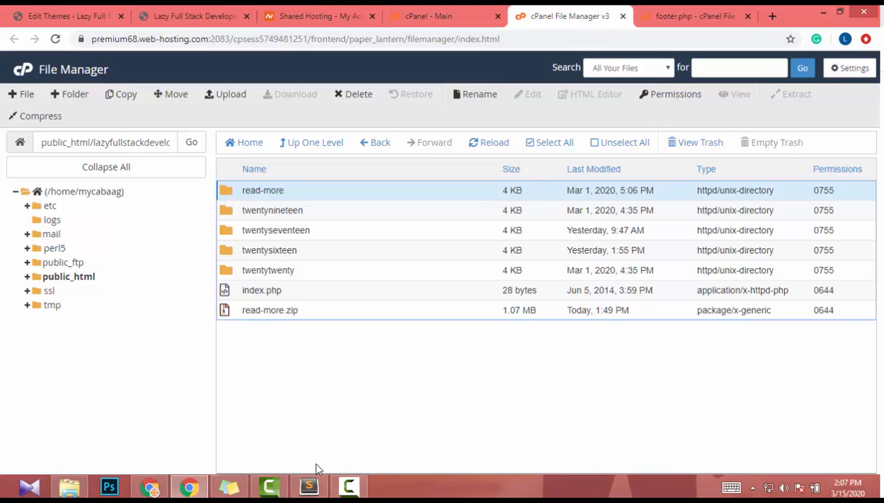
# Step: Open the local read-more theme folder in File Explorer to view its files, and switch to Sublime Text
pyautogui.click(69, 486)
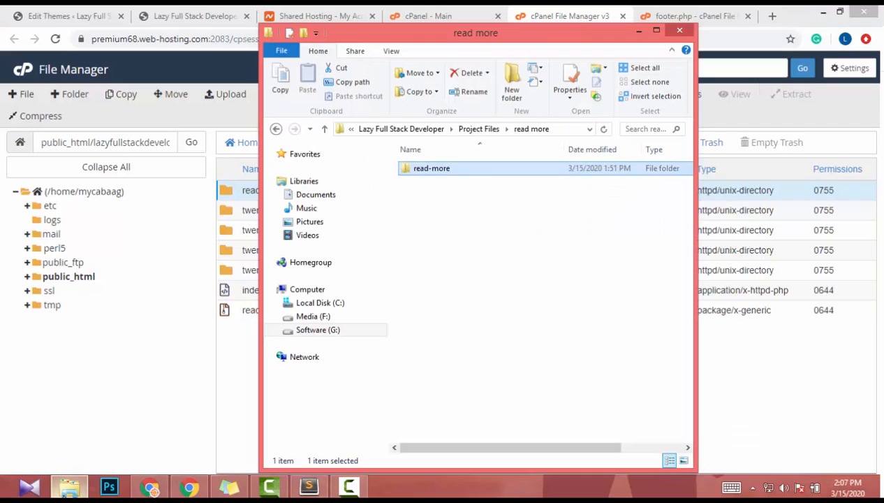
pyautogui.doubleClick(434, 172)
pyautogui.scroll(-2, 455, 335)
pyautogui.scroll(2, 454, 279)
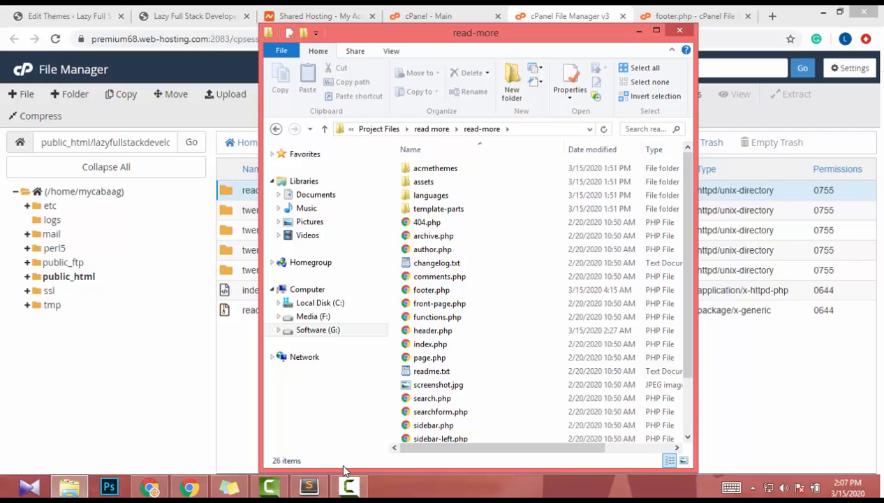
pyautogui.click(308, 486)
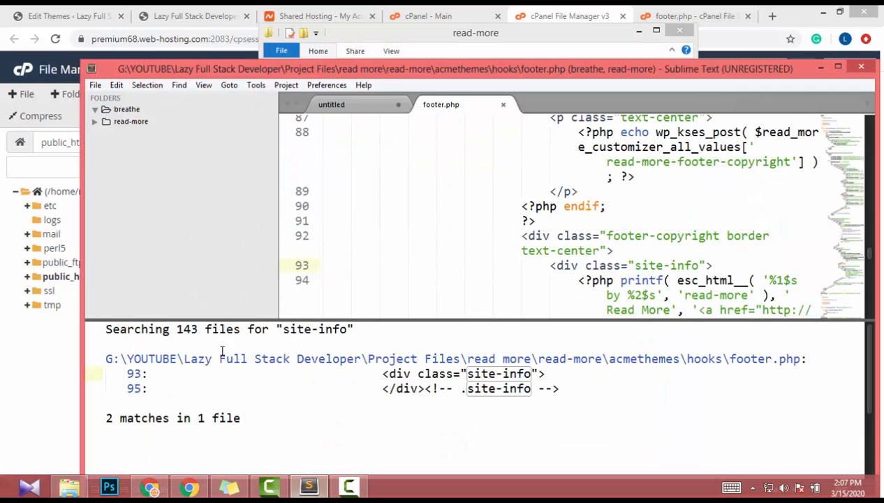
# Step: Maximize the Sublime Text window and start a Find in Folder search on the read-more project folder
pyautogui.moveTo(478, 69); pyautogui.dragTo(424, 5)
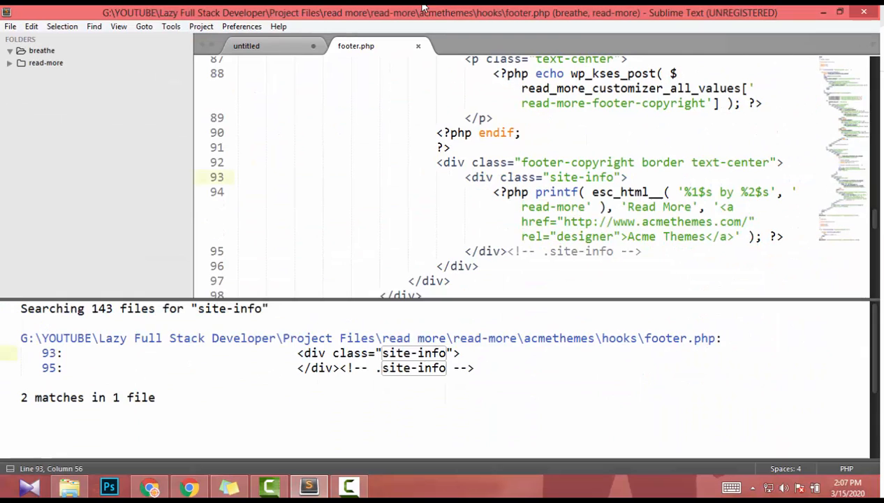
pyautogui.click(517, 231)
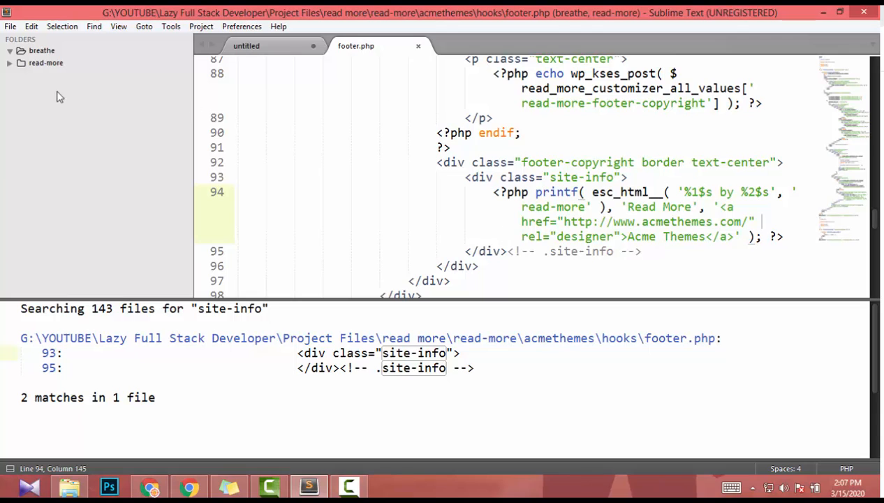
pyautogui.click(25, 65)
pyautogui.click(26, 65)
pyautogui.rightClick(26, 69)
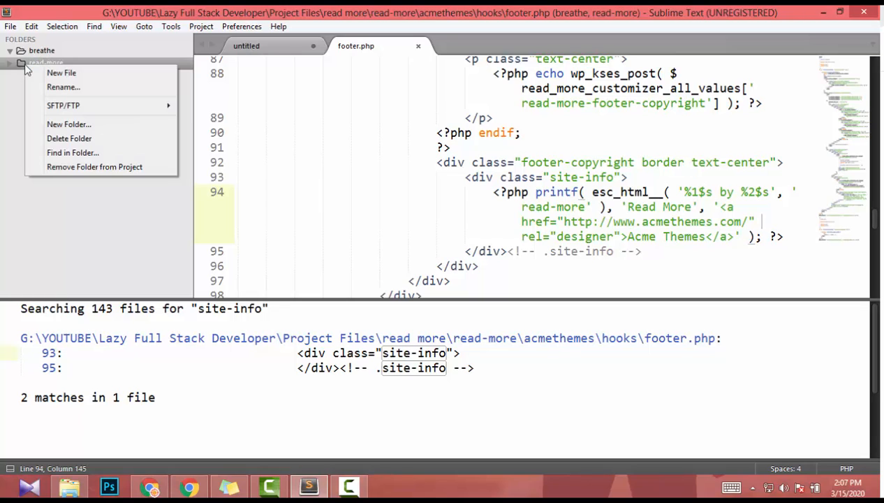
pyautogui.click(73, 153)
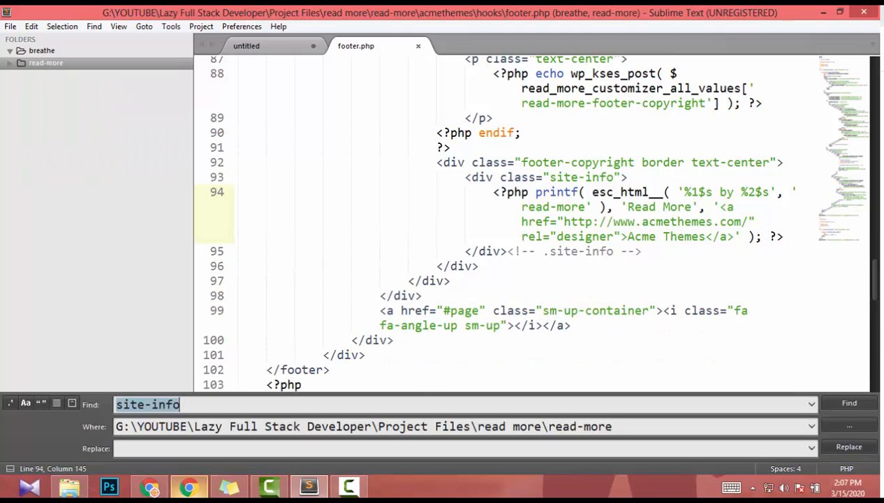
# Step: Switch to Chrome and open the developer tools on the live lazyfullstackdeveloper.com page's footer
pyautogui.click(187, 488)
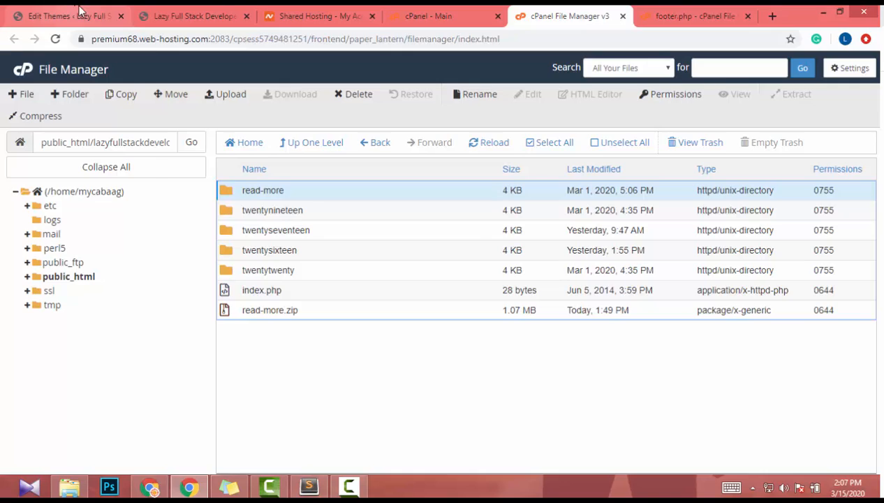
pyautogui.click(70, 16)
pyautogui.click(224, 13)
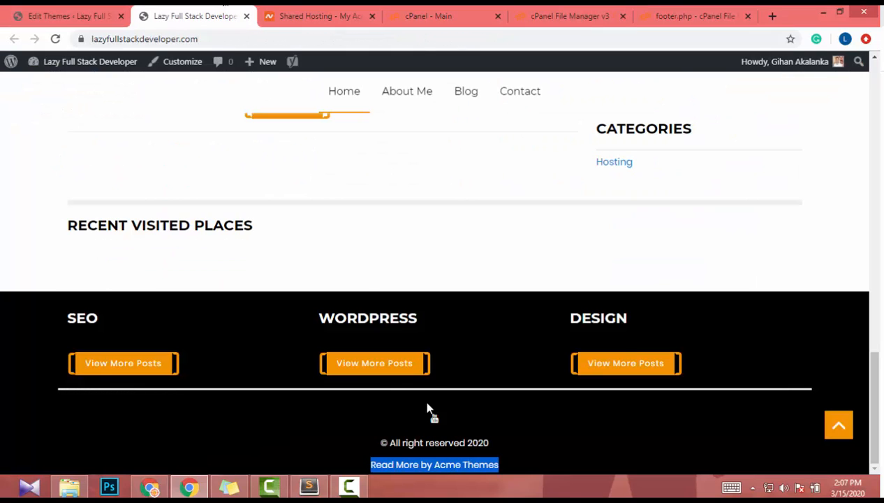
pyautogui.rightClick(359, 453)
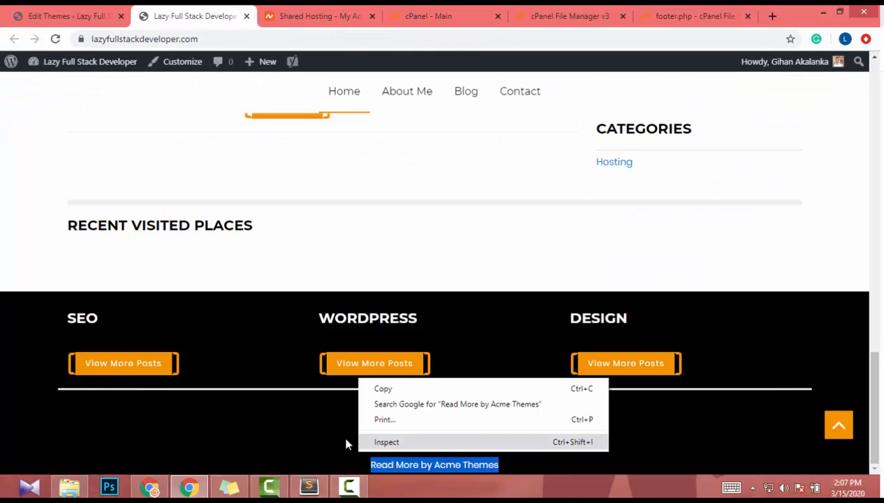
pyautogui.click(335, 448)
pyautogui.rightClick(326, 453)
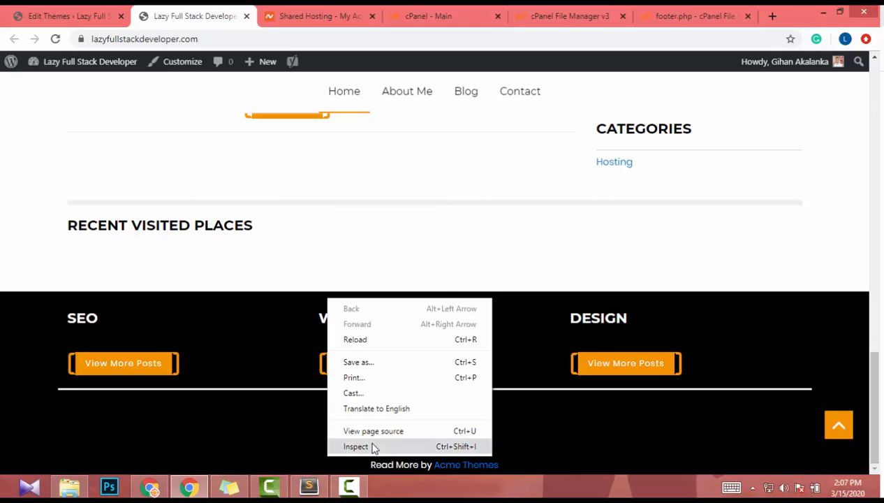
pyautogui.click(373, 446)
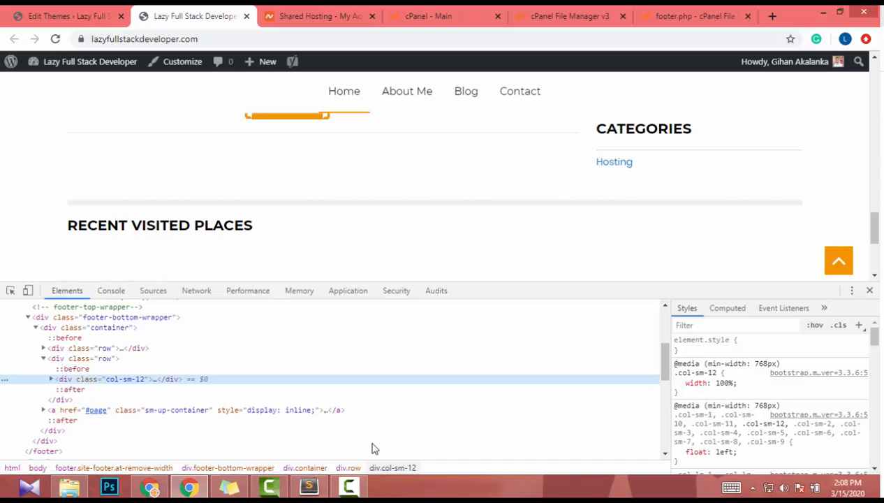
pyautogui.scroll(-5, 351, 247)
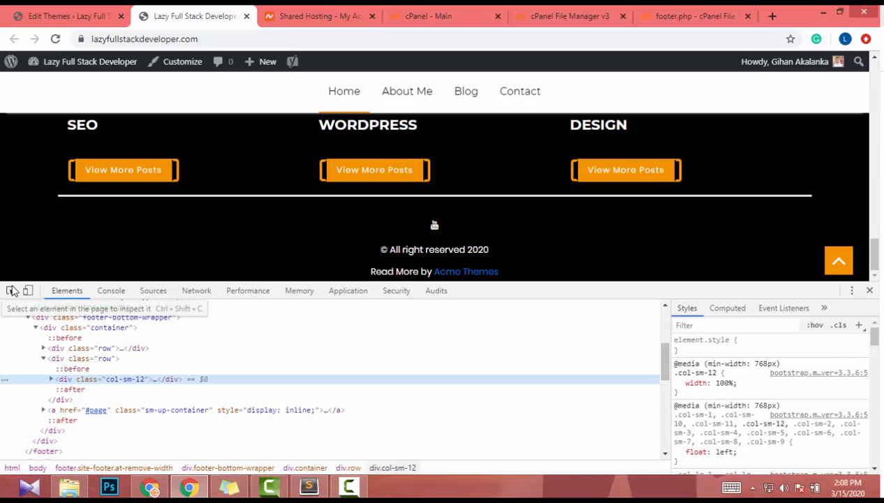
# Step: Inspect the "Read More by Acme Themes" footer credit and select the site-info class name in its div element
pyautogui.click(12, 290)
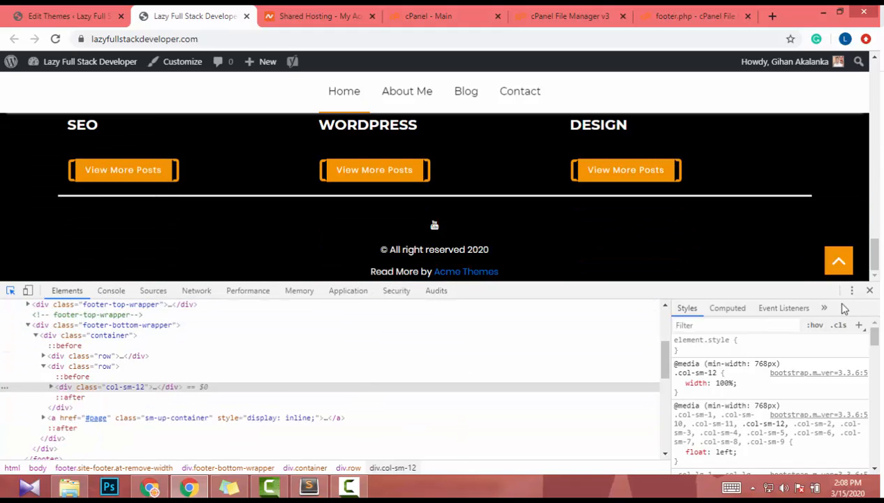
pyautogui.rightClick(649, 253)
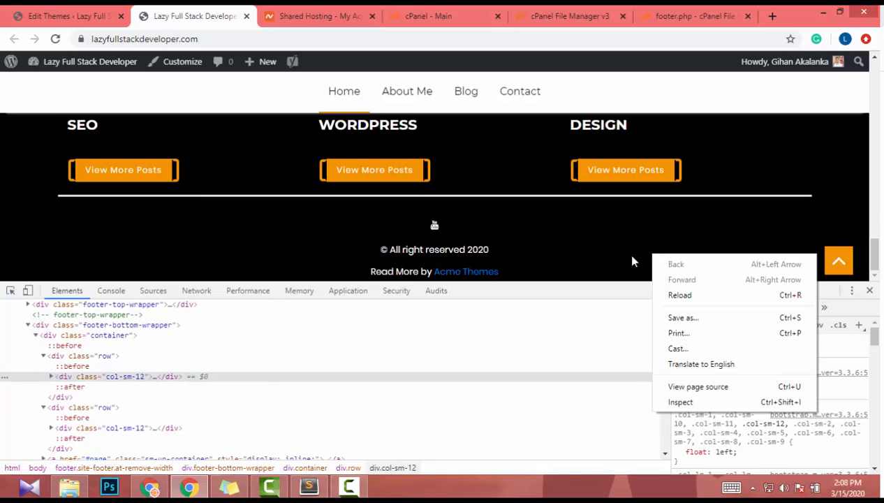
pyautogui.click(272, 269)
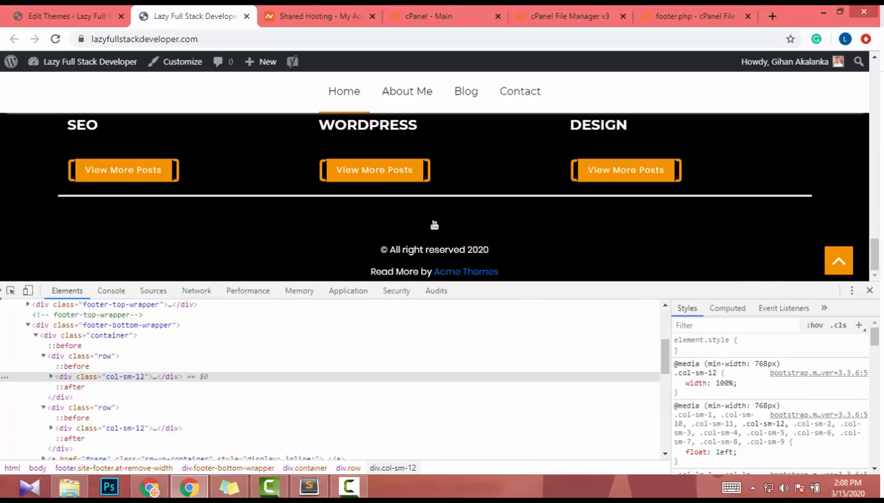
pyautogui.click(12, 291)
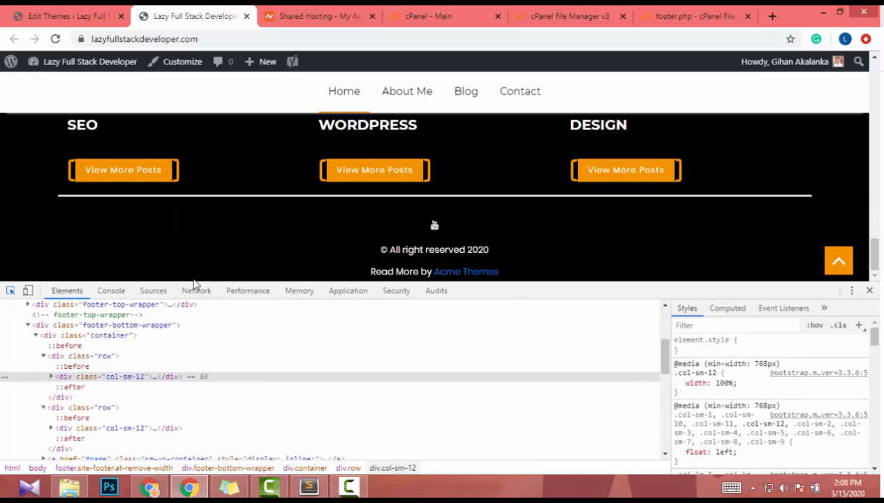
pyautogui.click(408, 277)
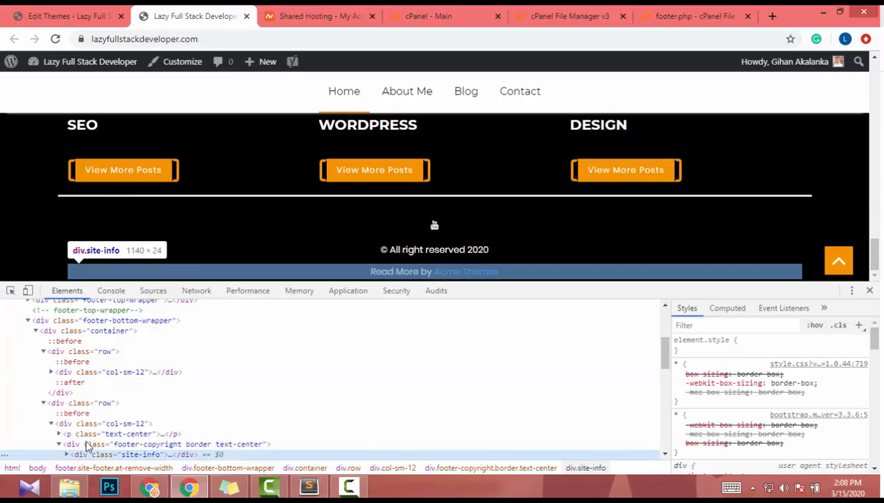
pyautogui.doubleClick(142, 454)
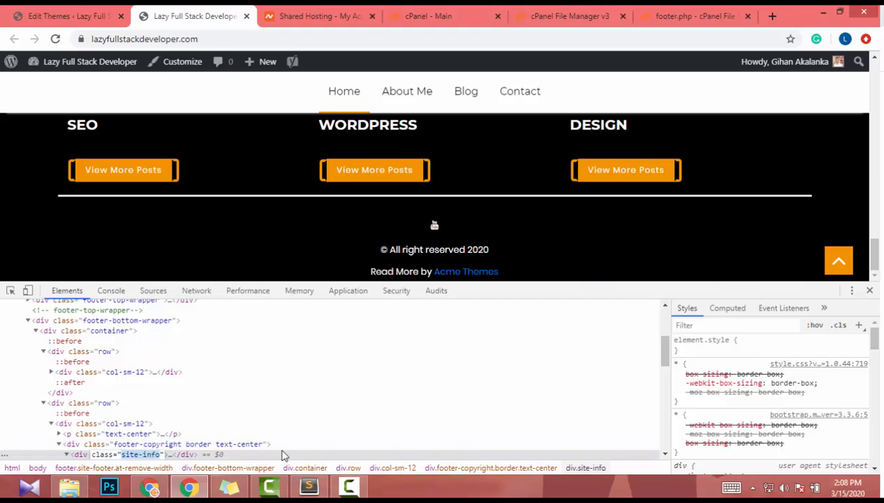
# Step: Switch to Sublime Text, search the read-more folder for "site-info" and go to the opening div match in footer.php
pyautogui.click(309, 486)
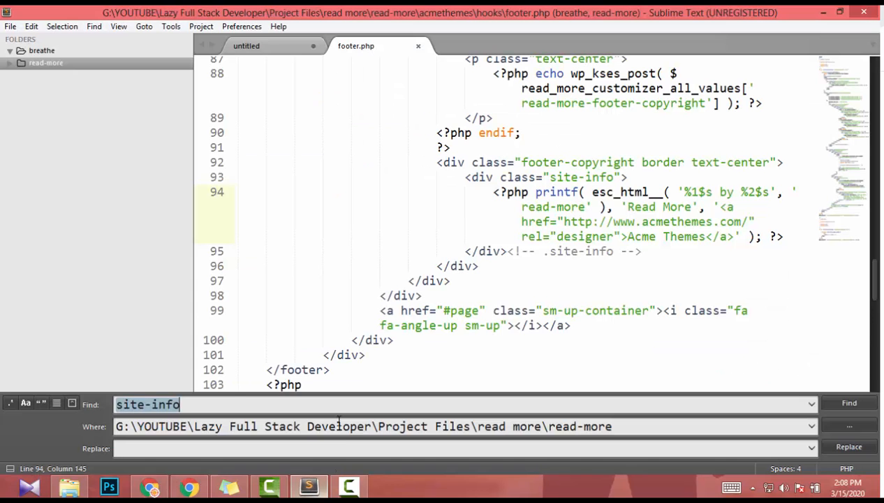
pyautogui.click(225, 404)
pyautogui.press('Return')
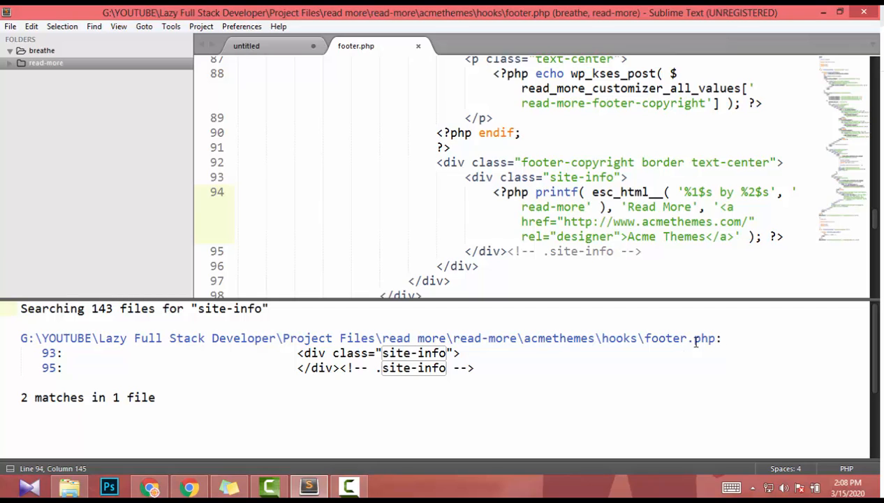
pyautogui.doubleClick(392, 354)
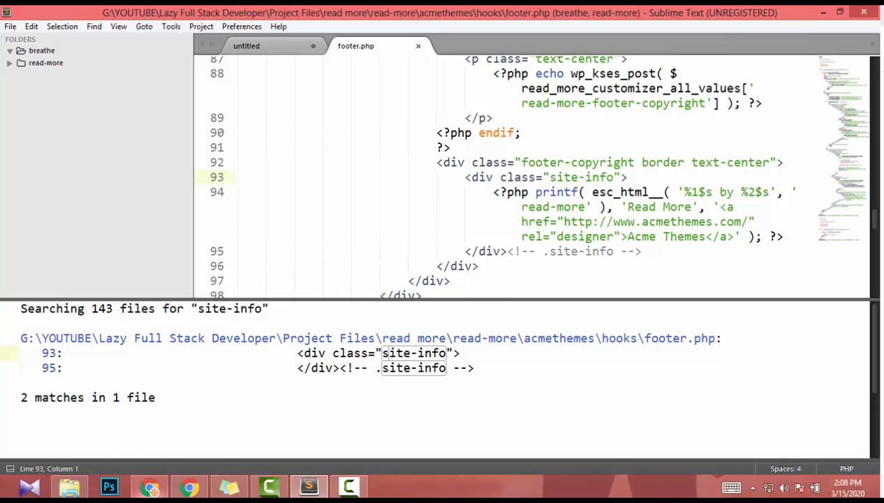
# Step: Switch to the cPanel File Manager in Chrome and open the read-more/acmethemes/hooks folder, following the path from the search result
pyautogui.moveTo(188, 487)
pyautogui.click(188, 422)
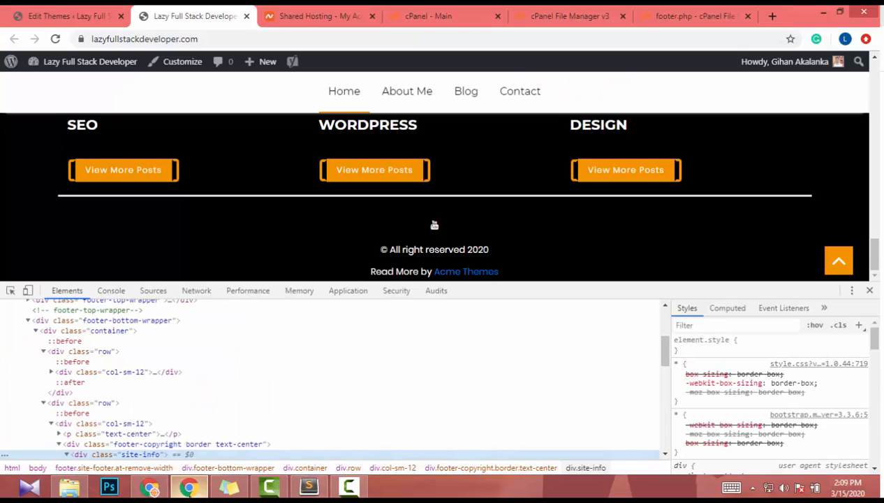
pyautogui.click(592, 10)
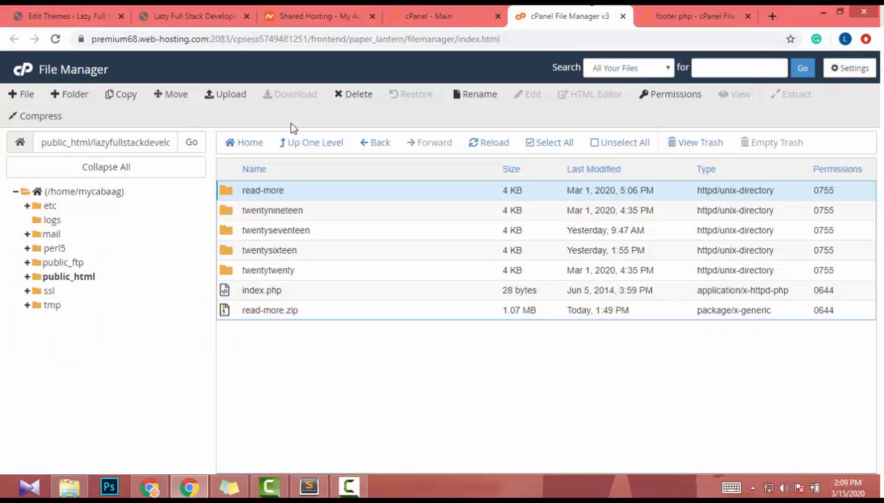
pyautogui.doubleClick(232, 199)
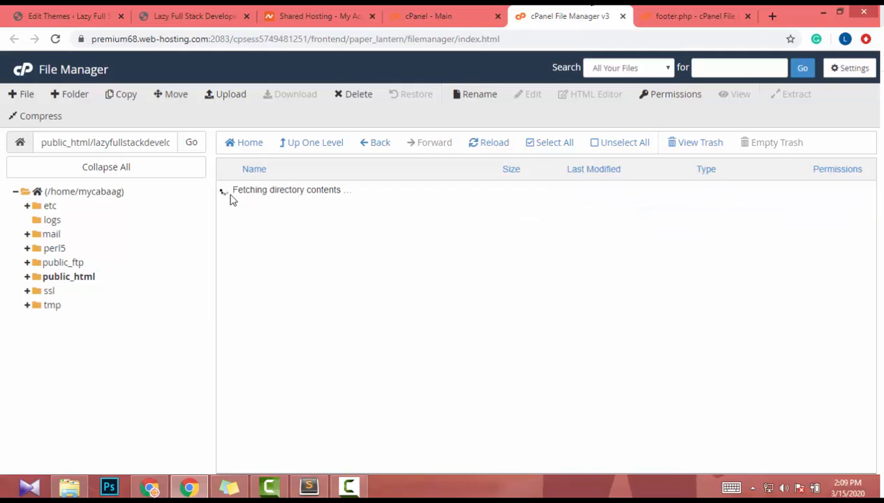
pyautogui.click(321, 489)
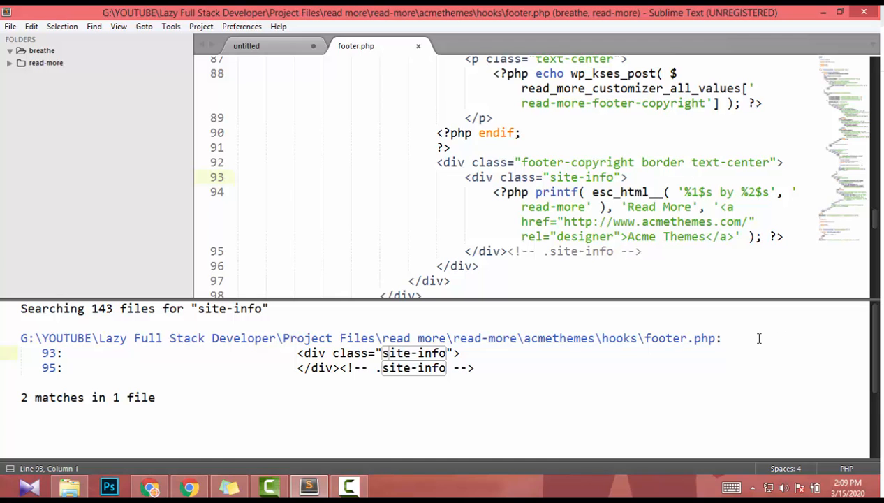
pyautogui.click(821, 11)
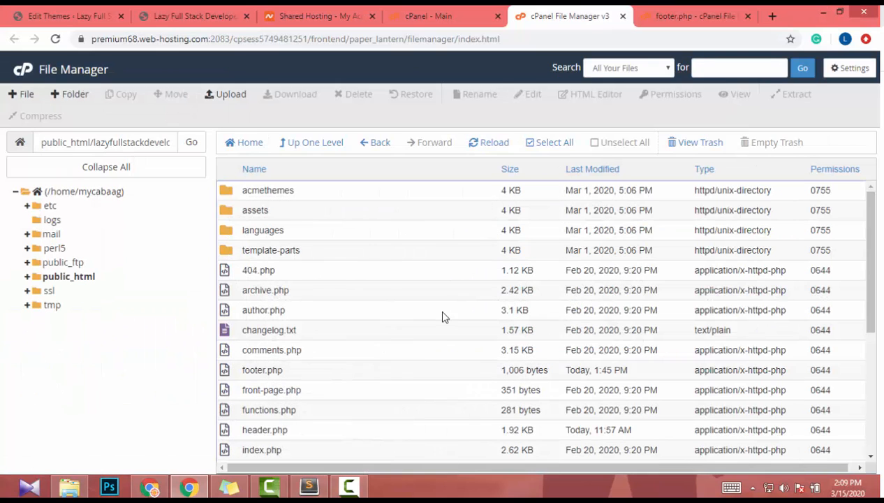
pyautogui.doubleClick(225, 194)
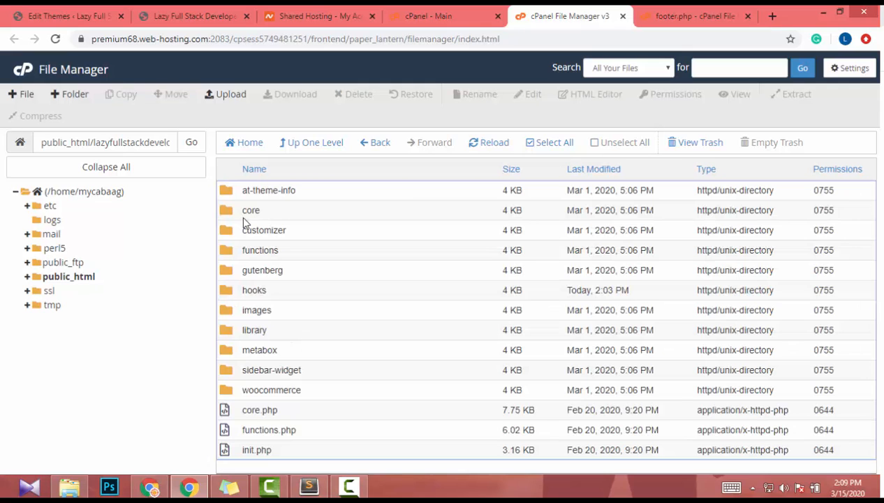
pyautogui.doubleClick(230, 292)
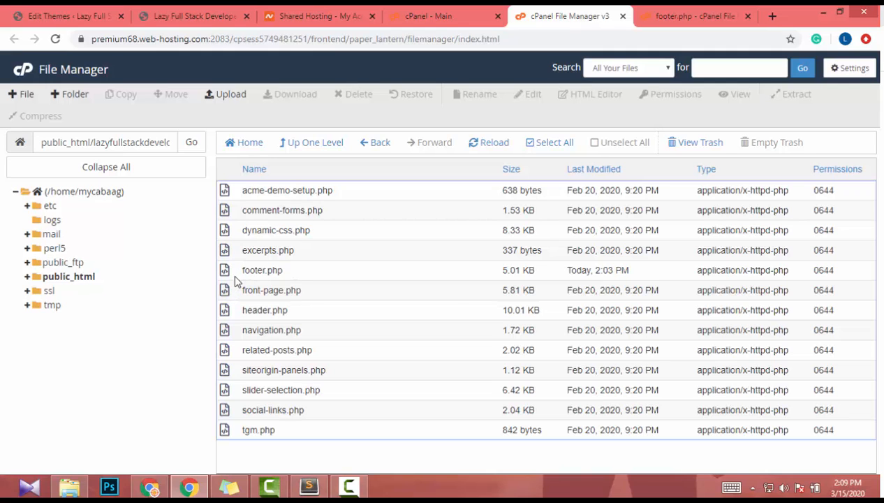
# Step: Open footer.php from the hooks folder in the cPanel code editor
pyautogui.rightClick(235, 276)
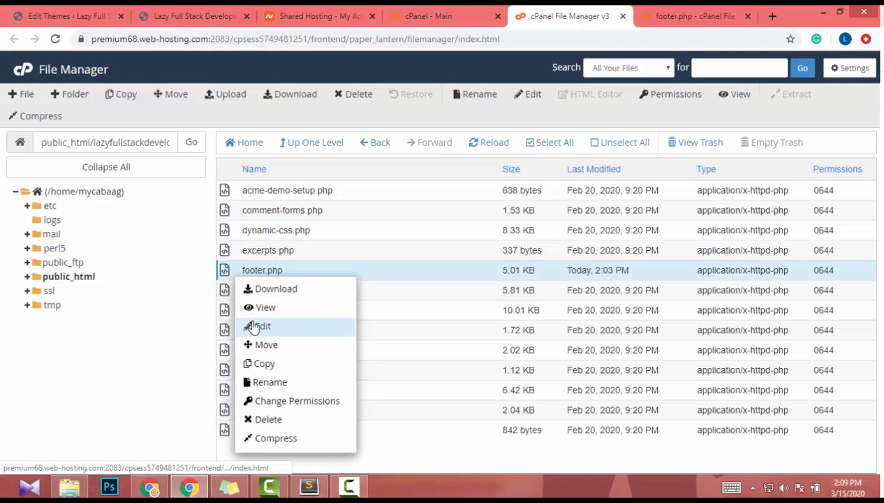
pyautogui.click(257, 326)
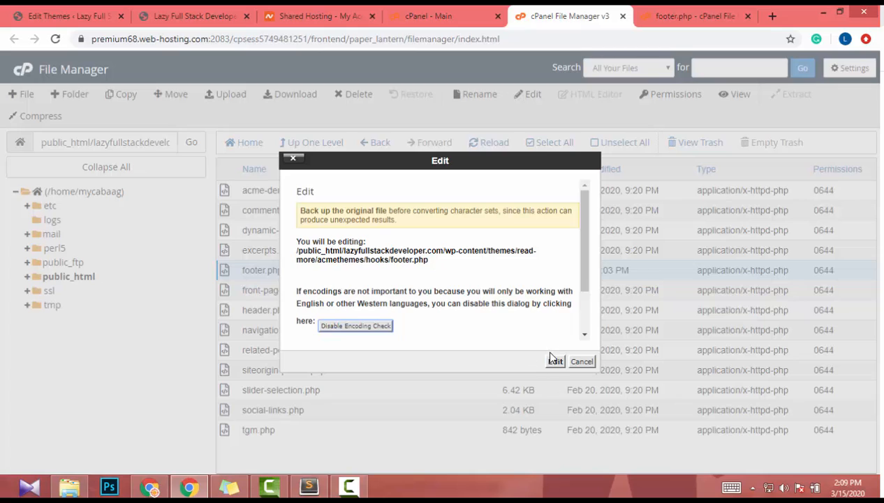
pyautogui.click(555, 360)
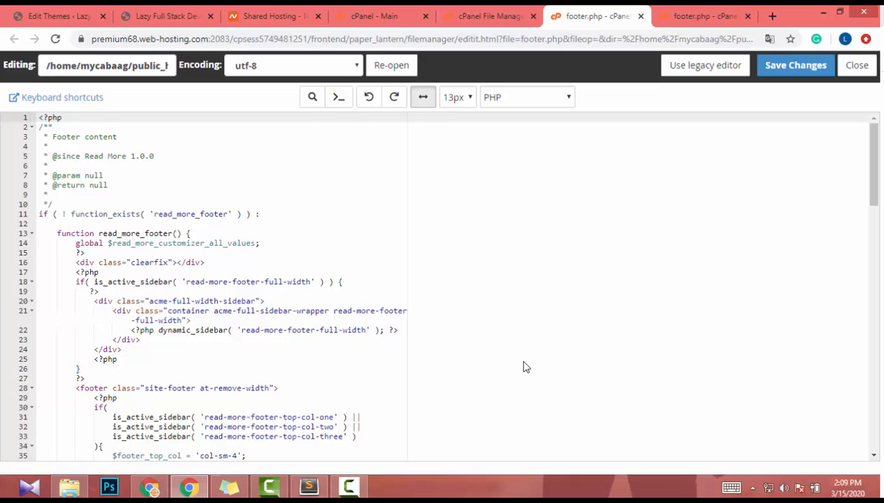
pyautogui.click(524, 361)
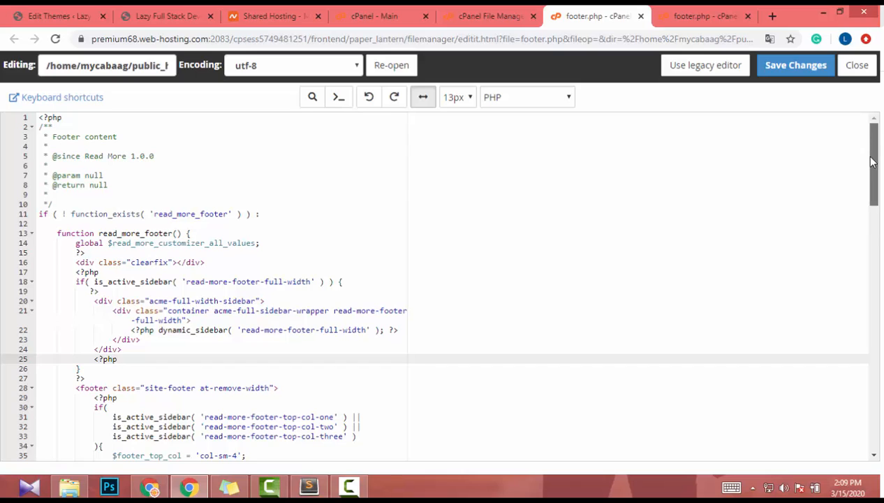
# Step: Delete the printf credit line inside the site-info div on line 94 and save footer.php
pyautogui.moveTo(869, 154); pyautogui.dragTo(881, 262)
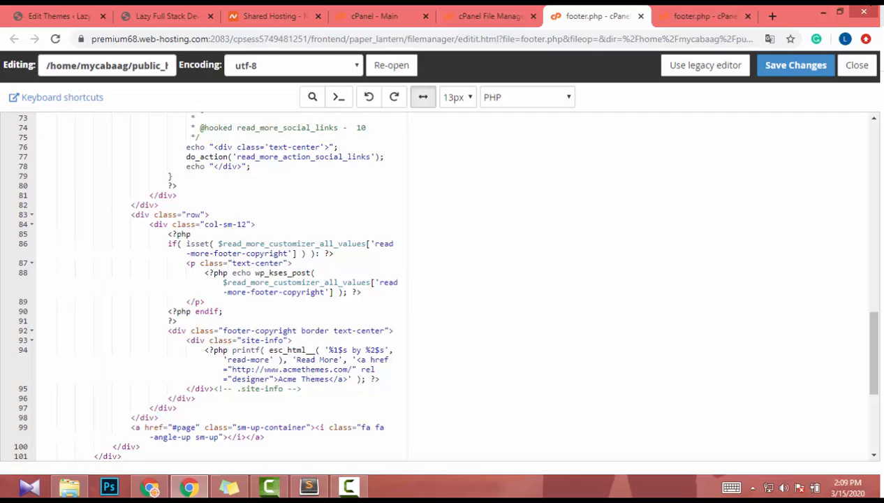
pyautogui.click(197, 341)
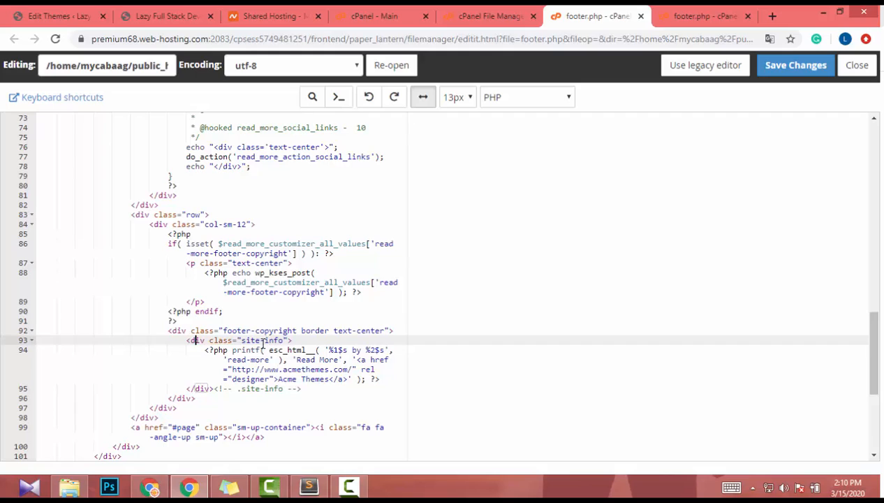
pyautogui.moveTo(201, 357); pyautogui.dragTo(168, 348)
pyautogui.press('BackSpace')
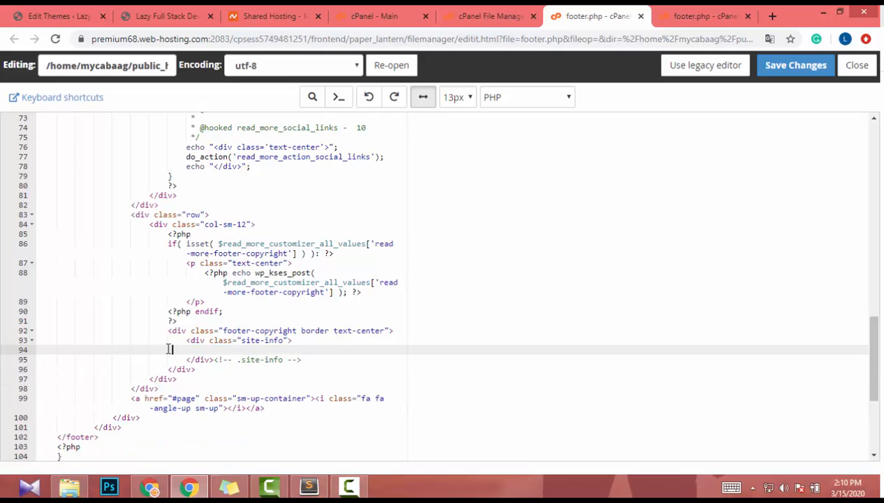
pyautogui.click(781, 69)
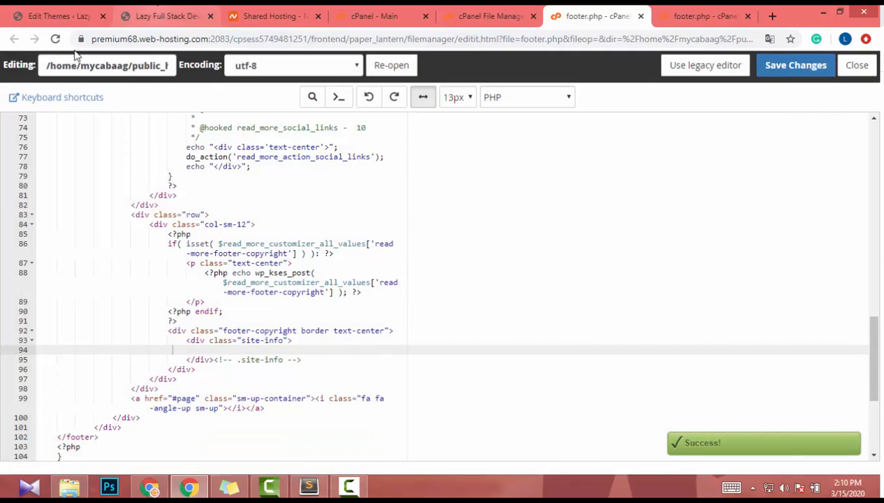
# Step: Reload the live site's page to check the footer credit
pyautogui.click(159, 15)
pyautogui.click(55, 39)
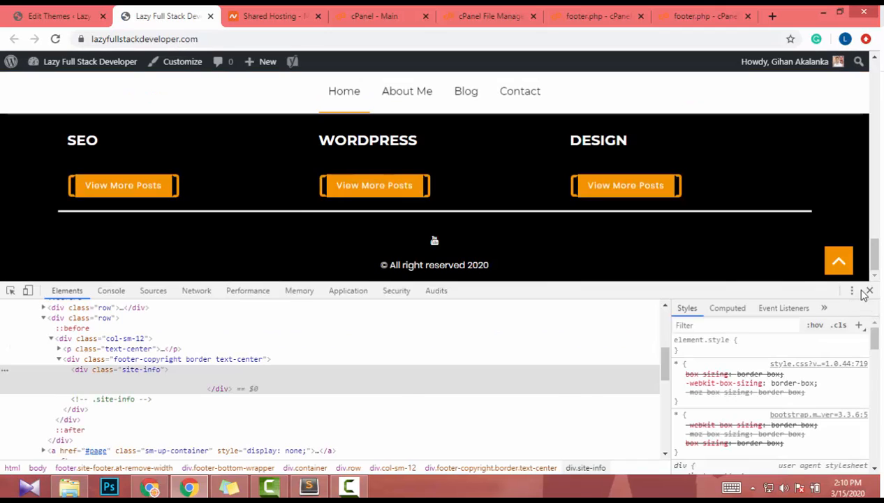
# Step: Close the developer tools and examine the do_action footer hooks in the Theme Editor's footer.php alongside the live site's footer
pyautogui.click(869, 290)
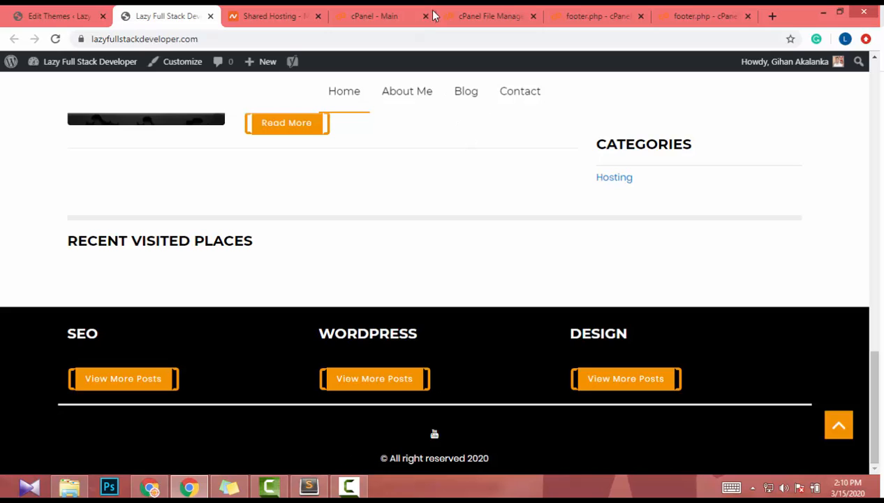
pyautogui.click(32, 15)
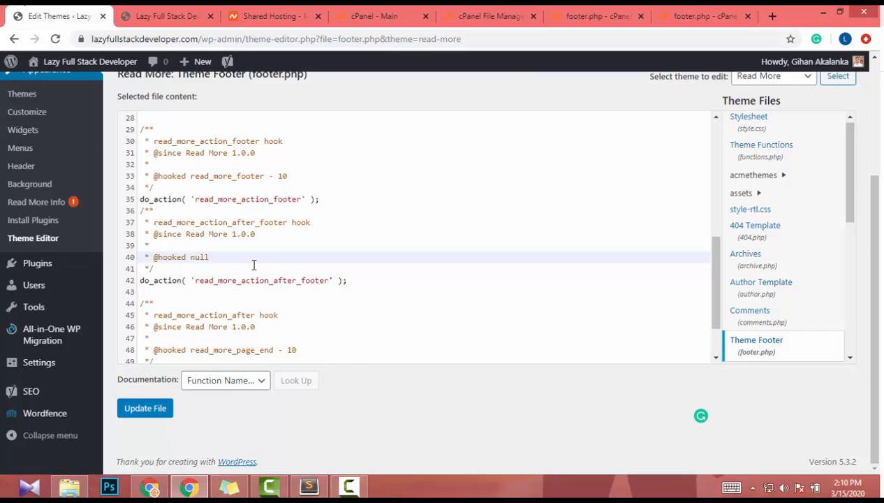
pyautogui.moveTo(349, 280); pyautogui.dragTo(109, 280)
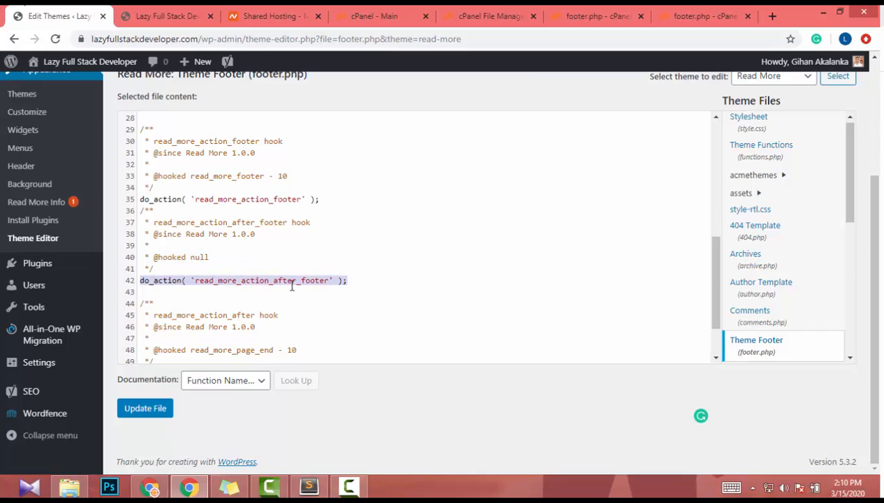
pyautogui.click(302, 253)
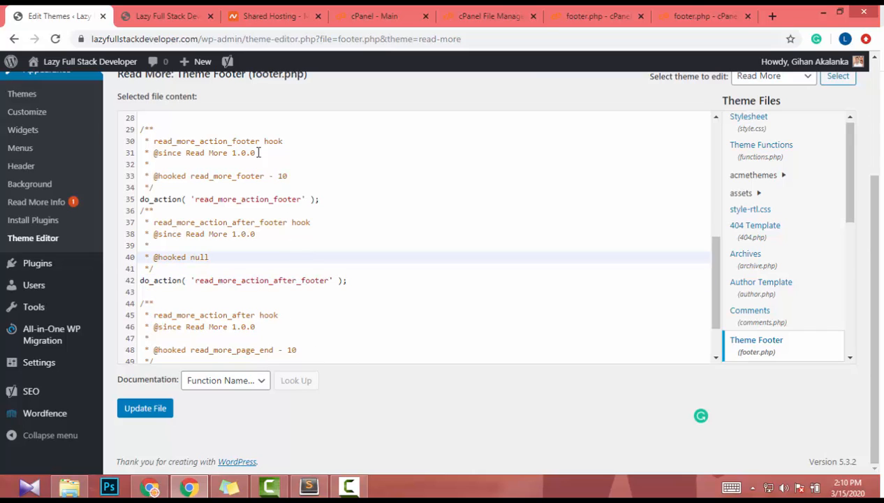
pyautogui.moveTo(300, 255); pyautogui.dragTo(162, 180)
pyautogui.click(164, 199)
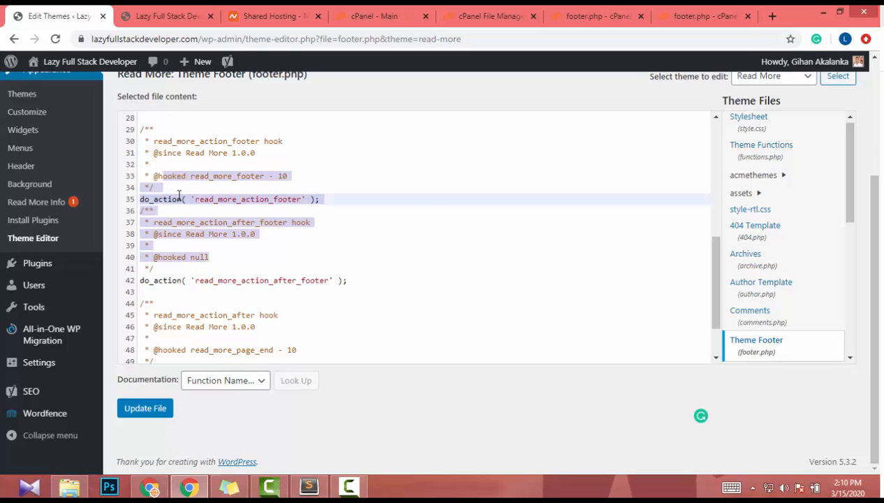
pyautogui.click(229, 174)
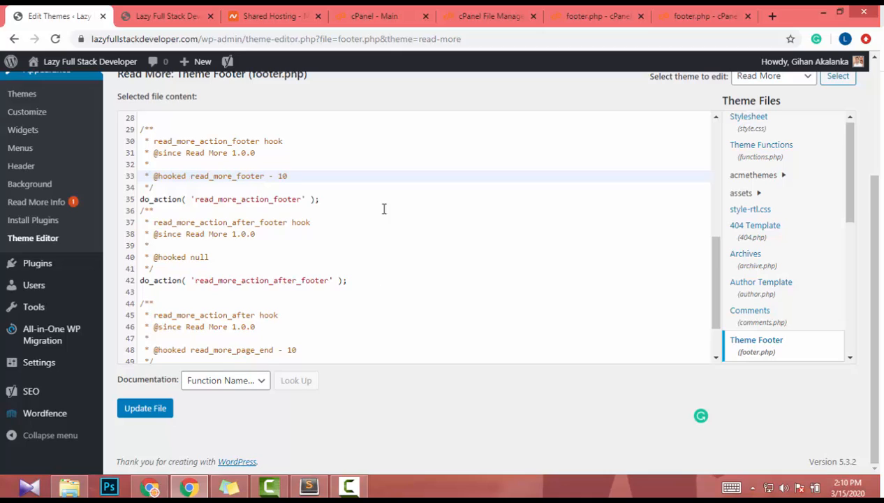
pyautogui.moveTo(383, 208); pyautogui.dragTo(199, 190)
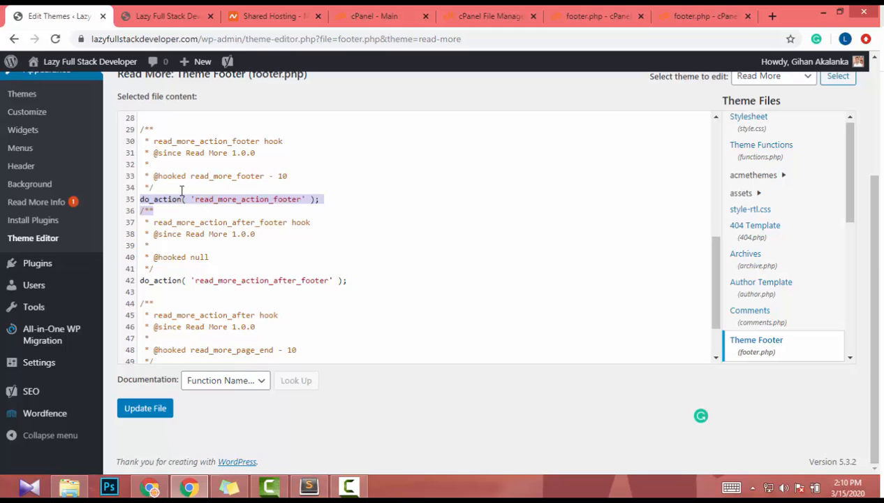
pyautogui.click(181, 190)
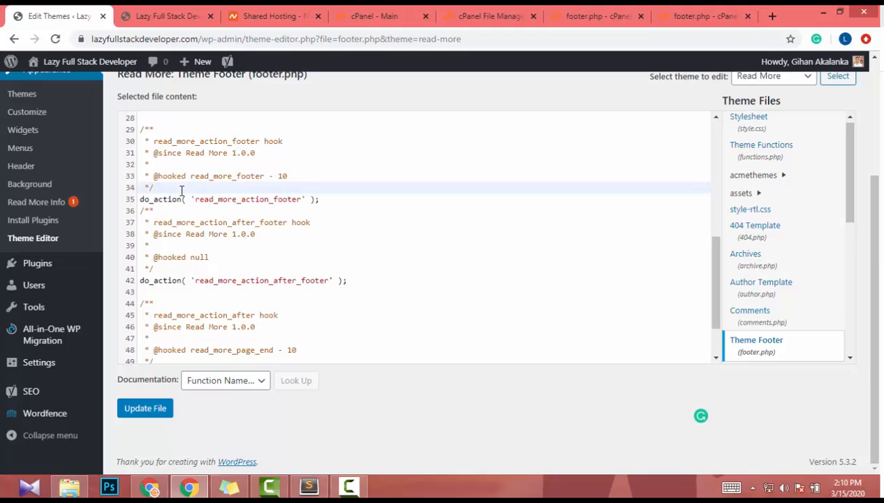
pyautogui.click(198, 11)
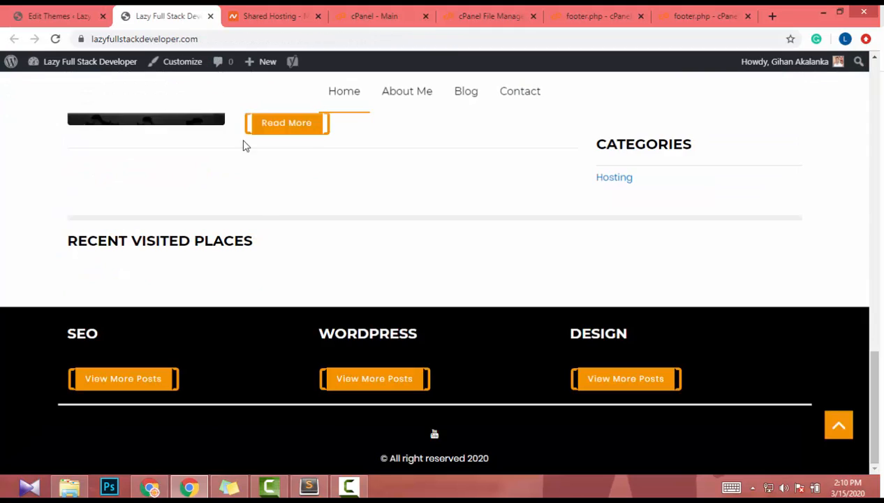
pyautogui.click(49, 13)
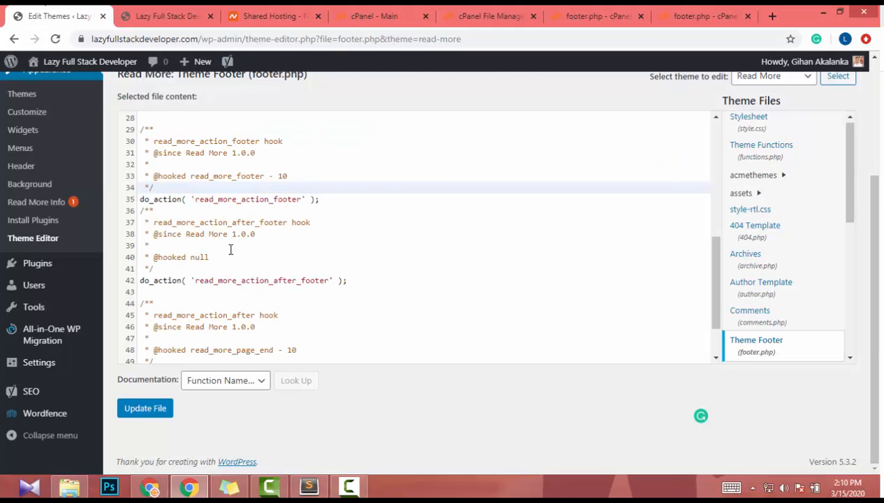